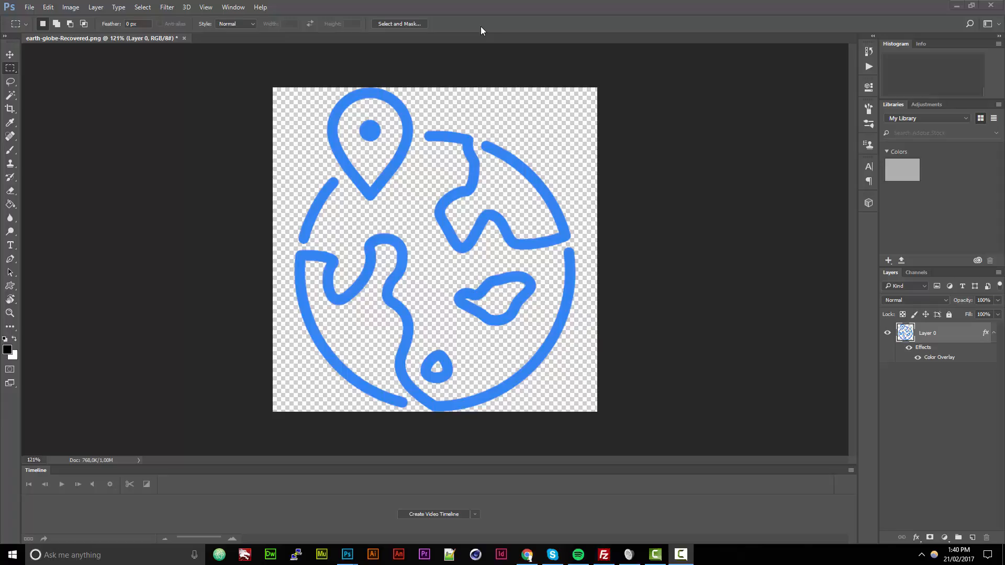
Step: Use the Motion workspace and add an empty layer above Layer 0
{"action": "left_click", "coordinate": [999, 24]}
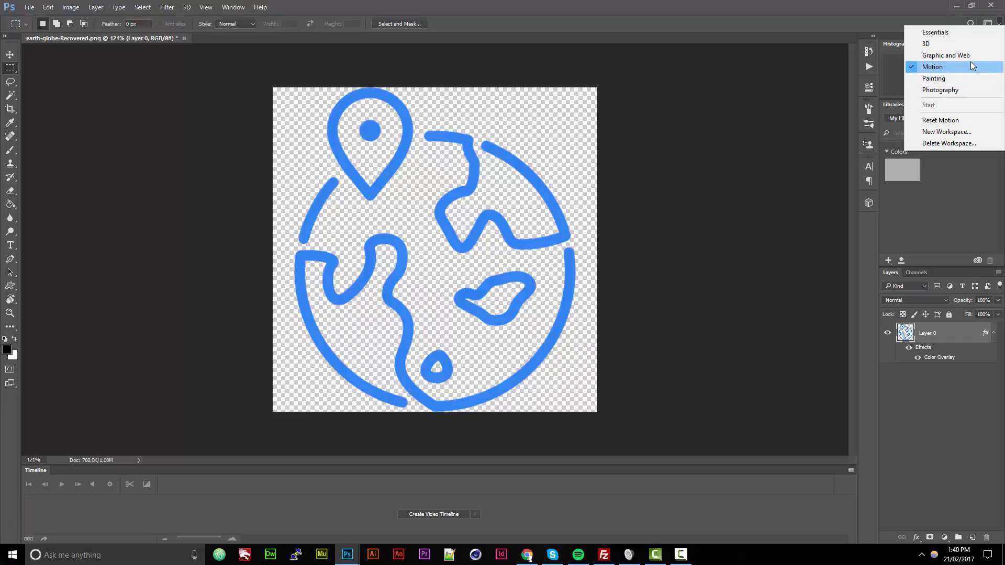
{"action": "left_click", "coordinate": [935, 67]}
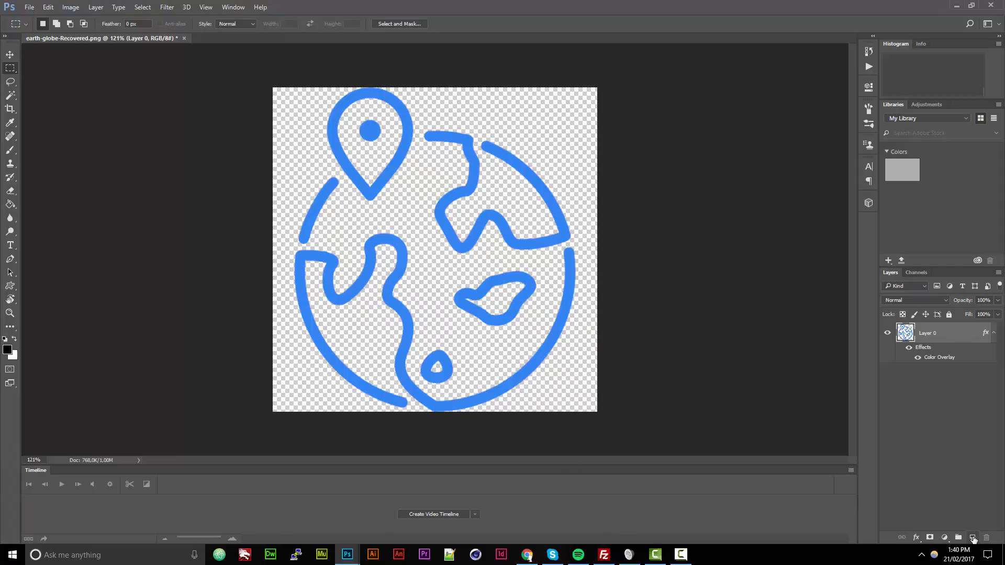
{"action": "left_click", "coordinate": [973, 538]}
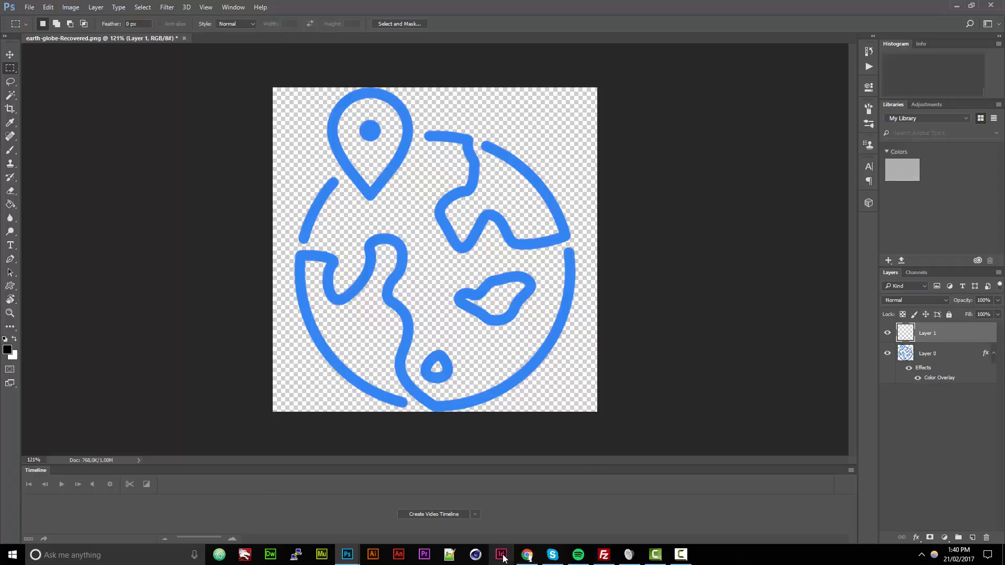
Step: Create a video timeline for the layers and convert it to a frame animation
{"action": "left_click", "coordinate": [441, 514]}
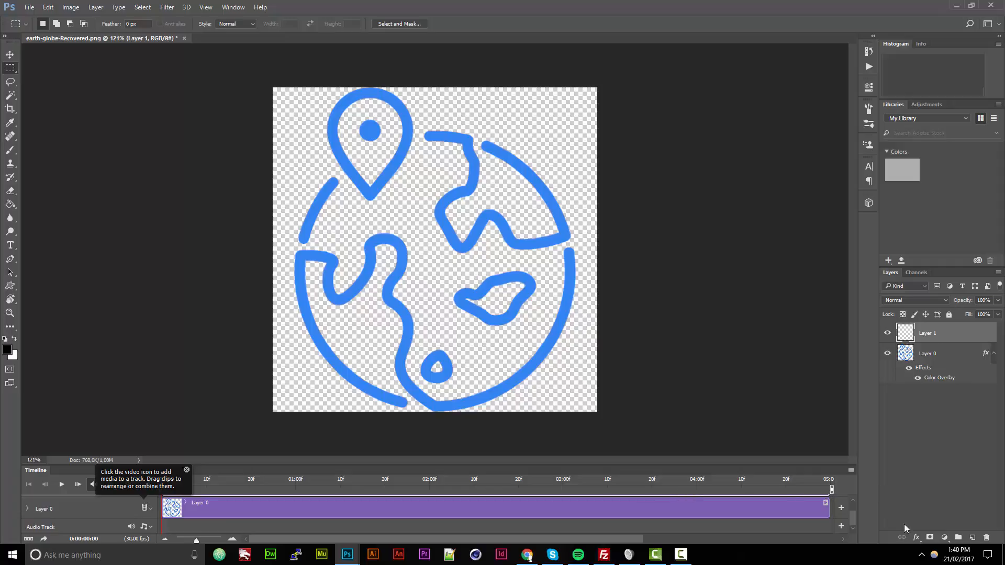
{"action": "left_click_drag", "start_coordinate": [753, 464], "coordinate": [737, 426]}
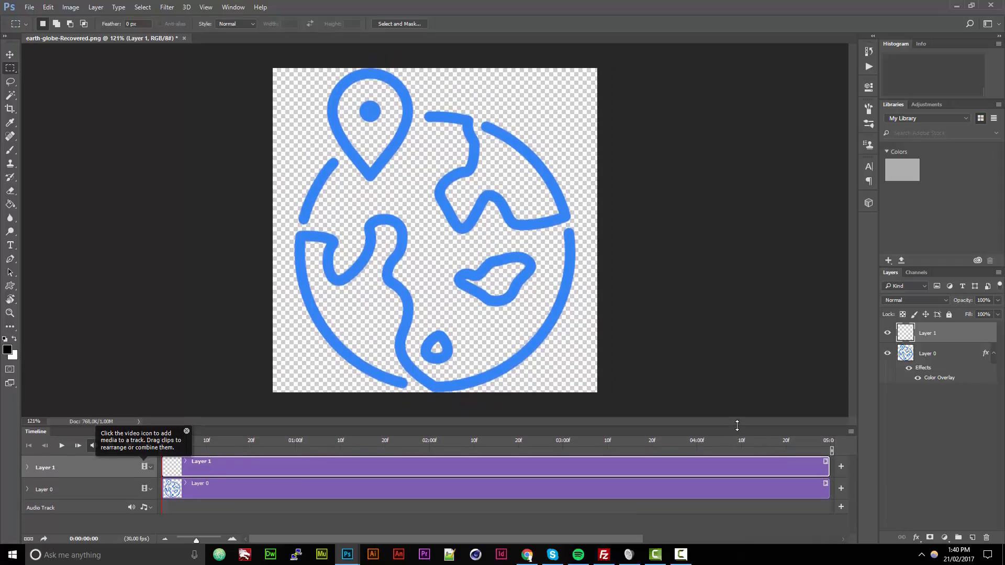
{"action": "left_click", "coordinate": [263, 509]}
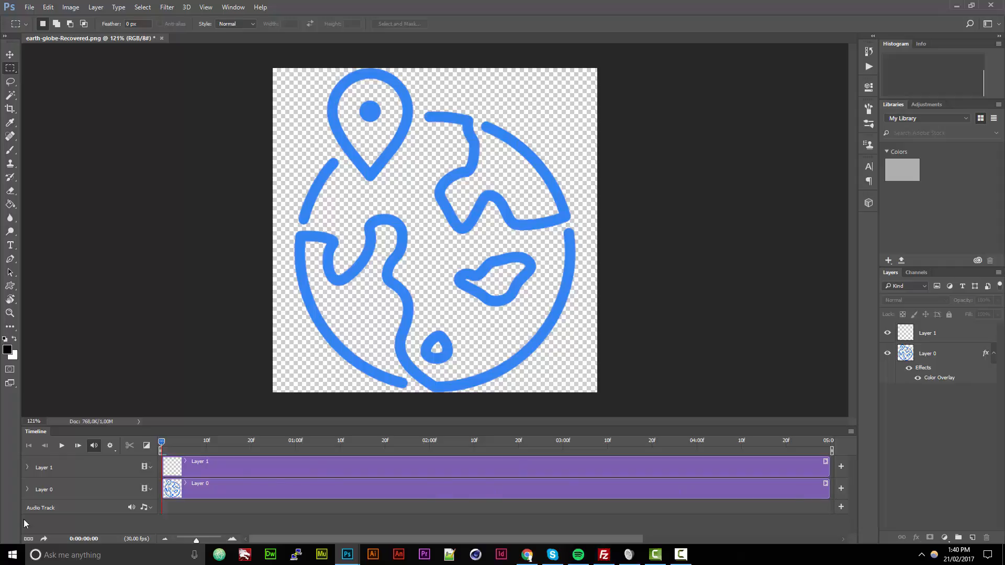
{"action": "left_click", "coordinate": [28, 539]}
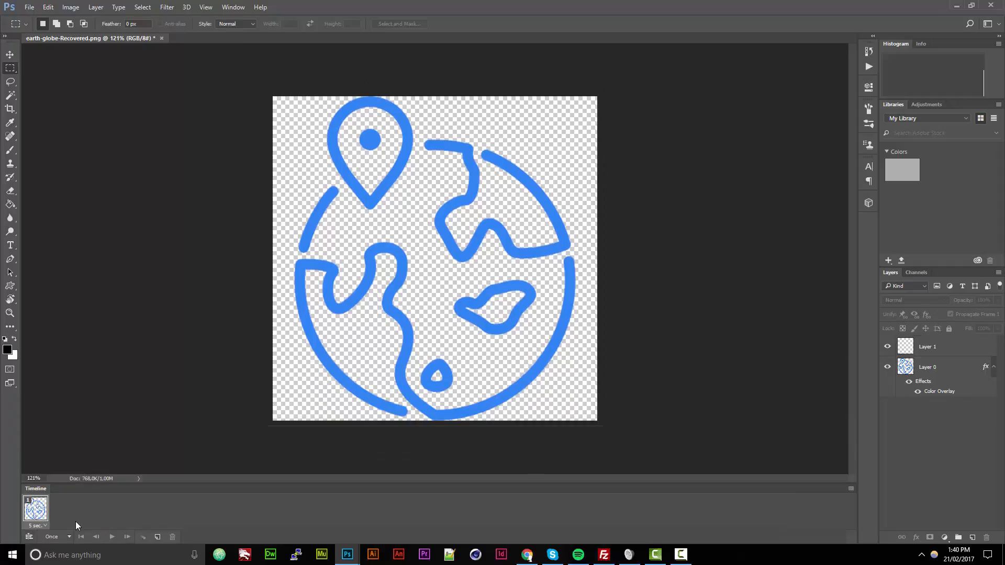
Step: Set the first frame's delay to 0.2 seconds and keep the looping option at Once
{"action": "left_click", "coordinate": [39, 526]}
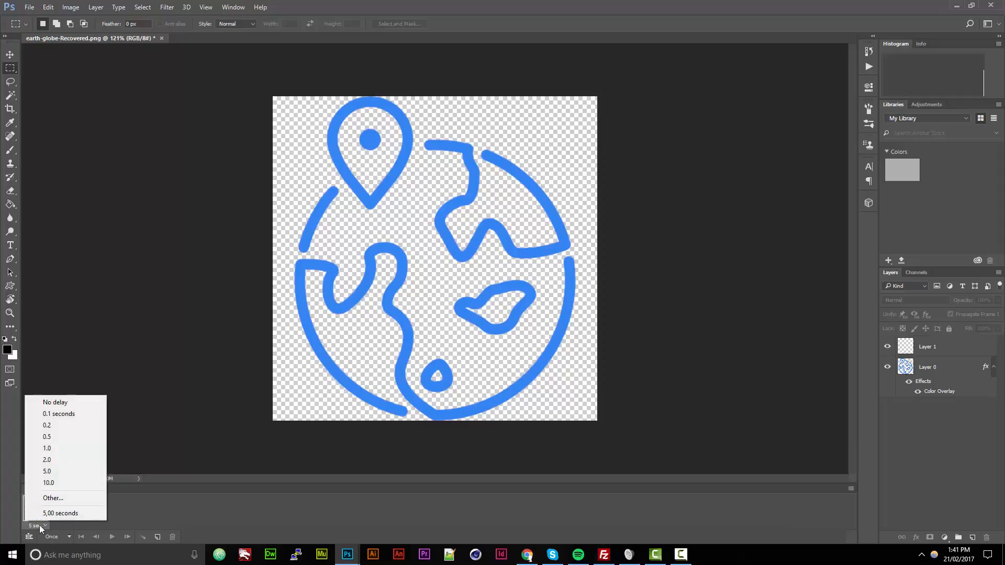
{"action": "left_click", "coordinate": [65, 426]}
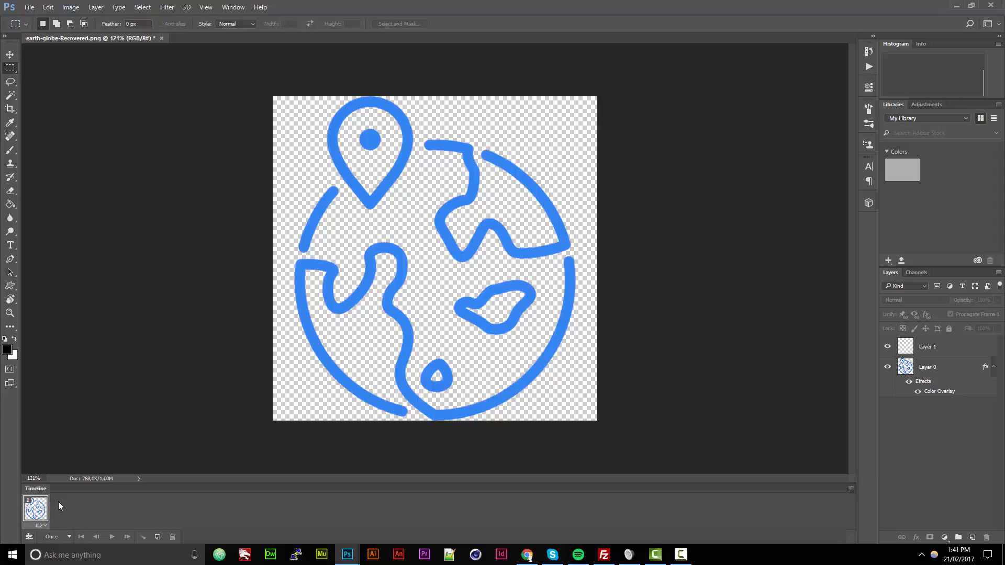
{"action": "left_click", "coordinate": [50, 538]}
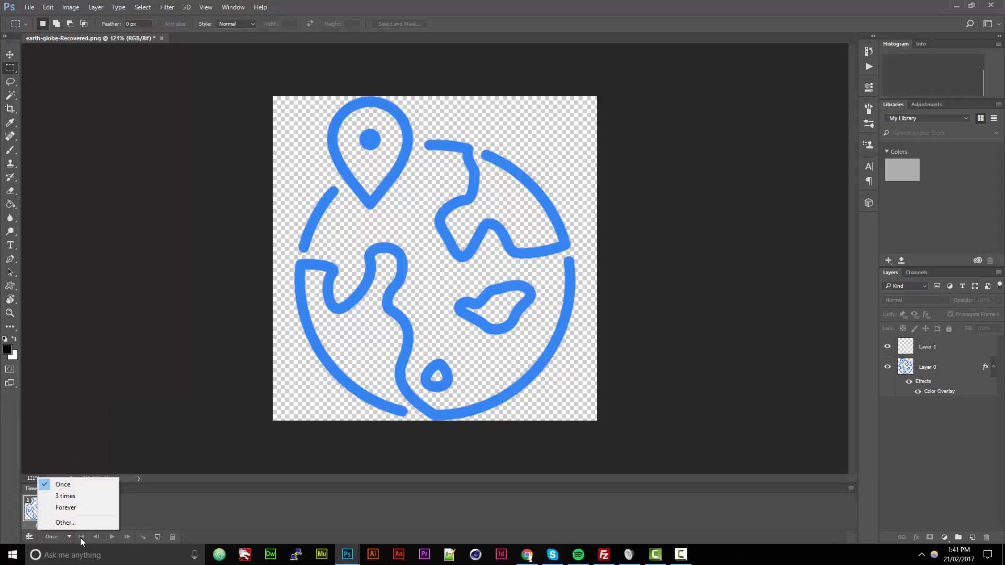
{"action": "left_click", "coordinate": [211, 509]}
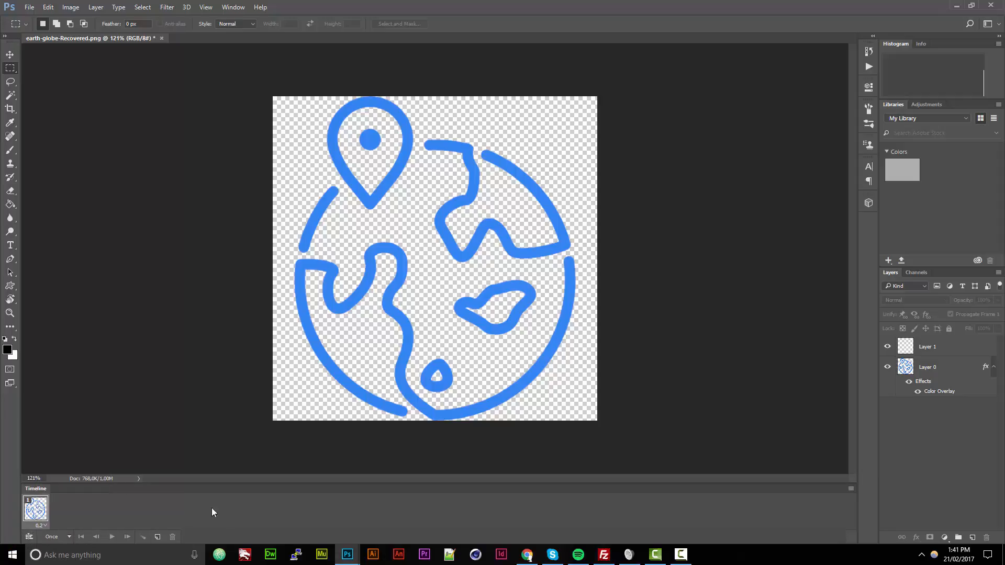
Step: Add a second animation frame and set Layer 0's colour overlay in it to red f23434
{"action": "left_click", "coordinate": [157, 537]}
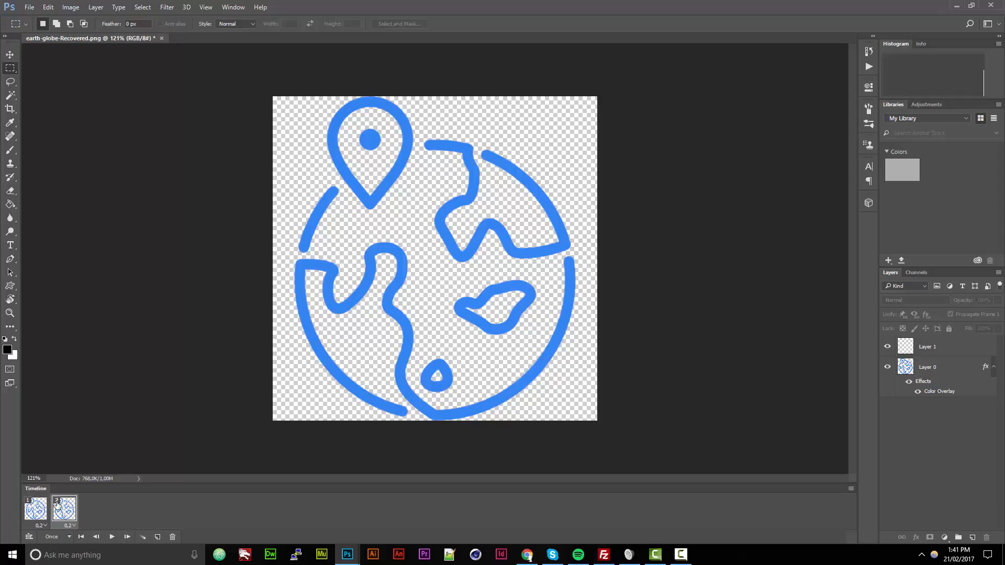
{"action": "left_click", "coordinate": [949, 368]}
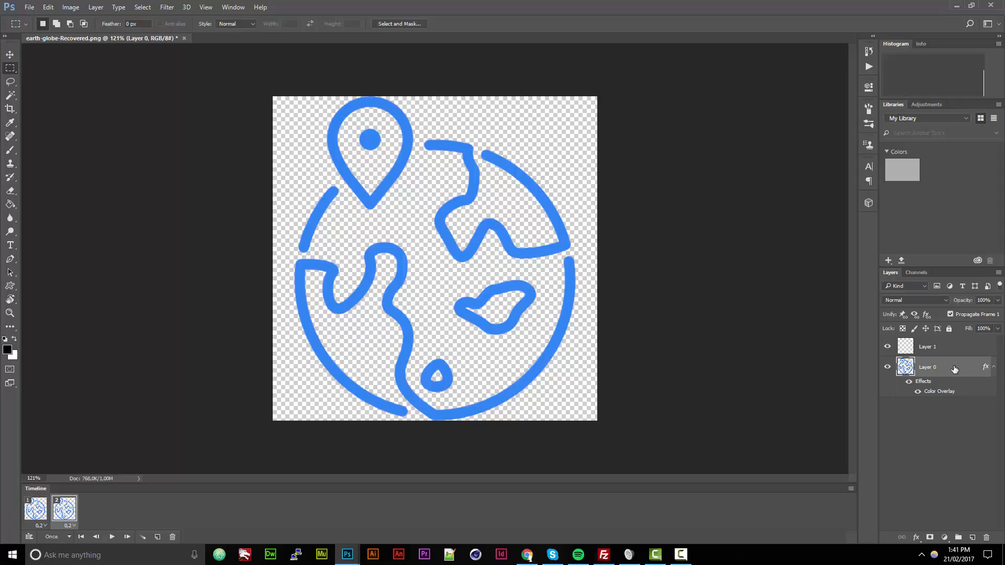
{"action": "double_click", "coordinate": [955, 363]}
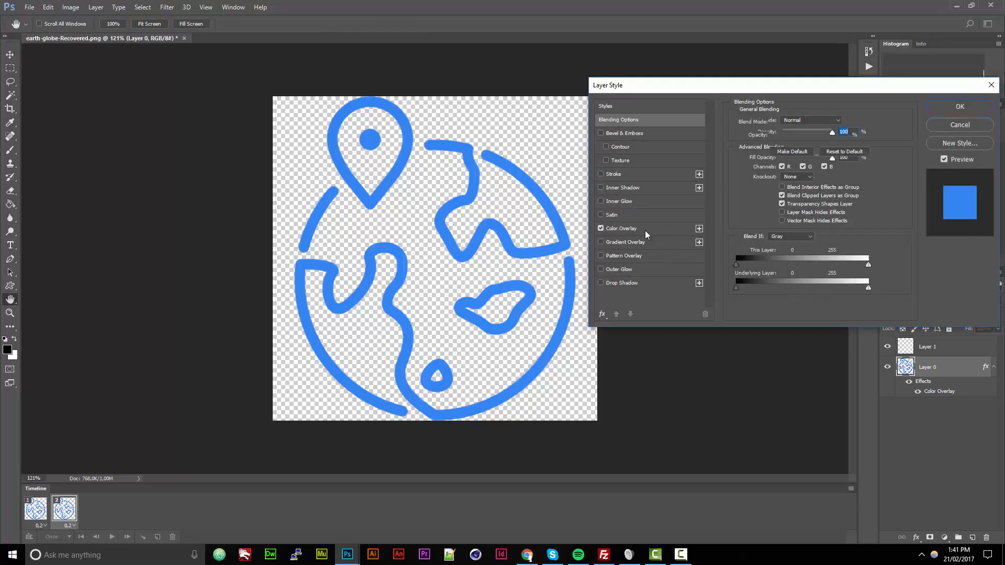
{"action": "left_click", "coordinate": [645, 230]}
{"action": "left_click", "coordinate": [843, 122]}
{"action": "left_click_drag", "start_coordinate": [807, 300], "coordinate": [807, 284]}
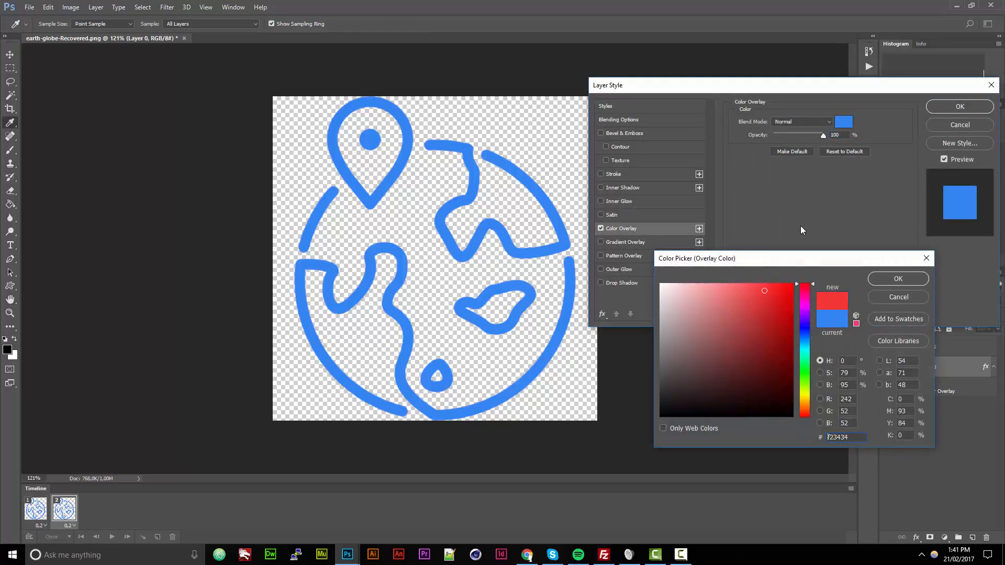
{"action": "left_click", "coordinate": [898, 279]}
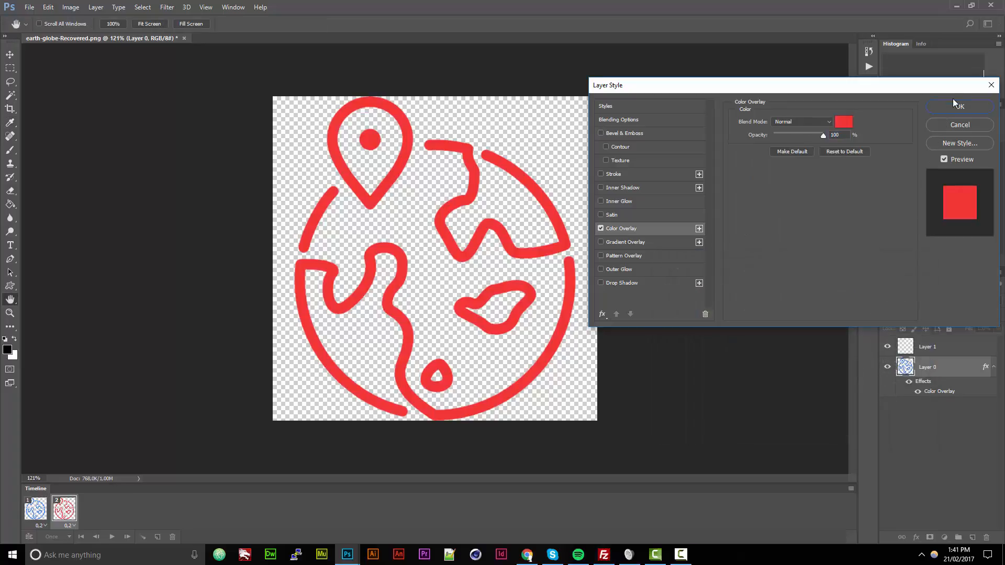
{"action": "left_click", "coordinate": [946, 110]}
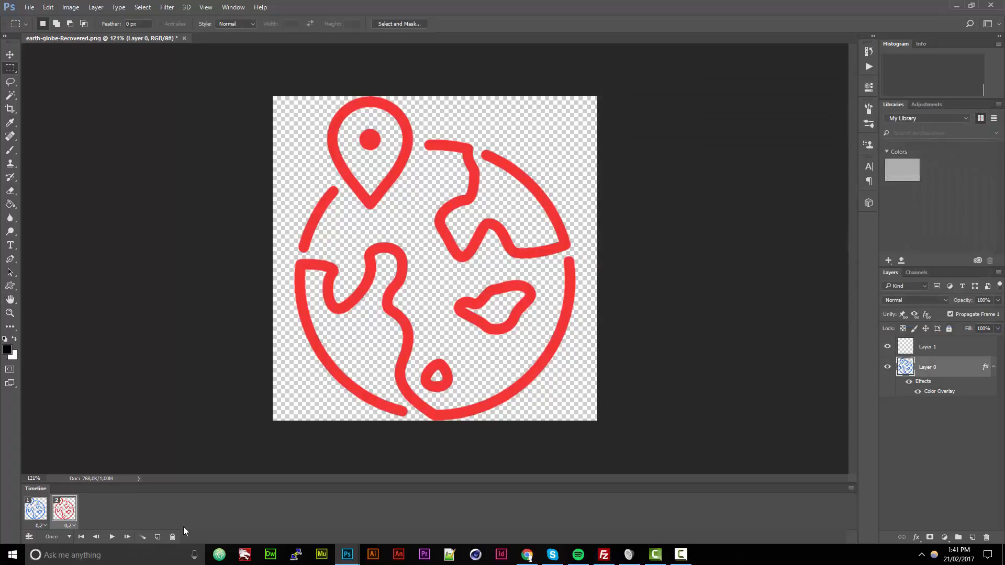
Step: Add a third frame duplicated from the red second frame and look through all three frames
{"action": "left_click", "coordinate": [164, 537]}
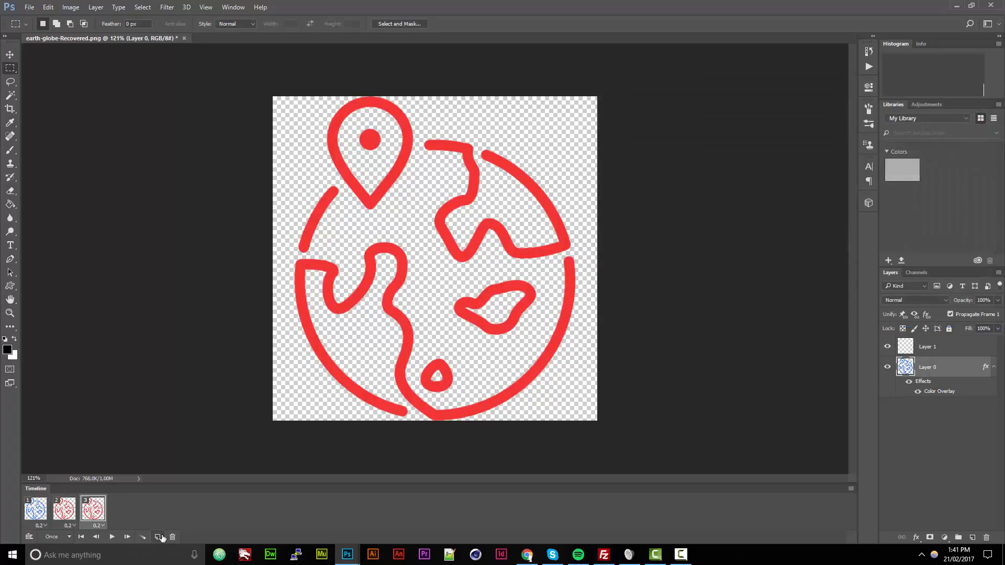
{"action": "left_click", "coordinate": [37, 517]}
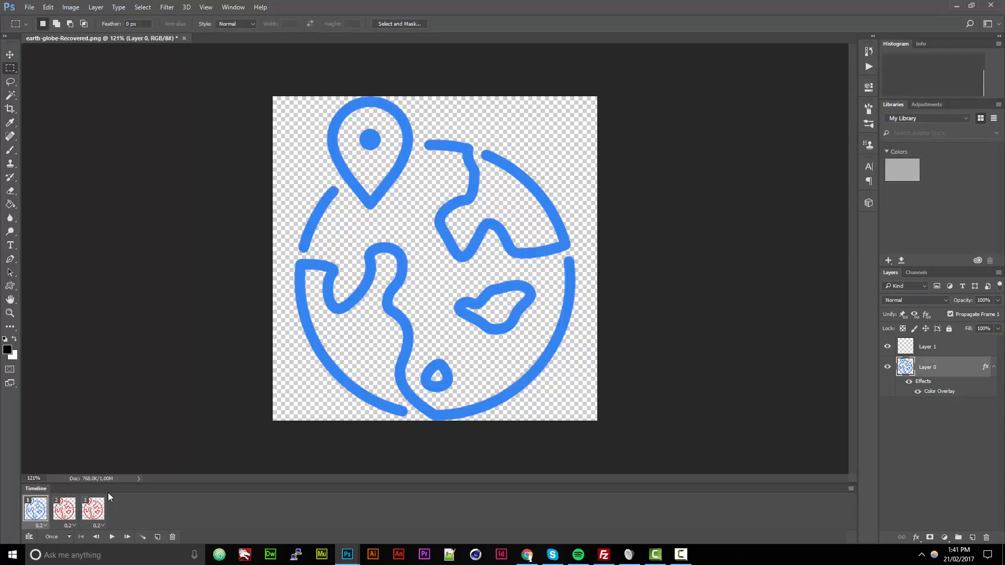
{"action": "left_click", "coordinate": [72, 512]}
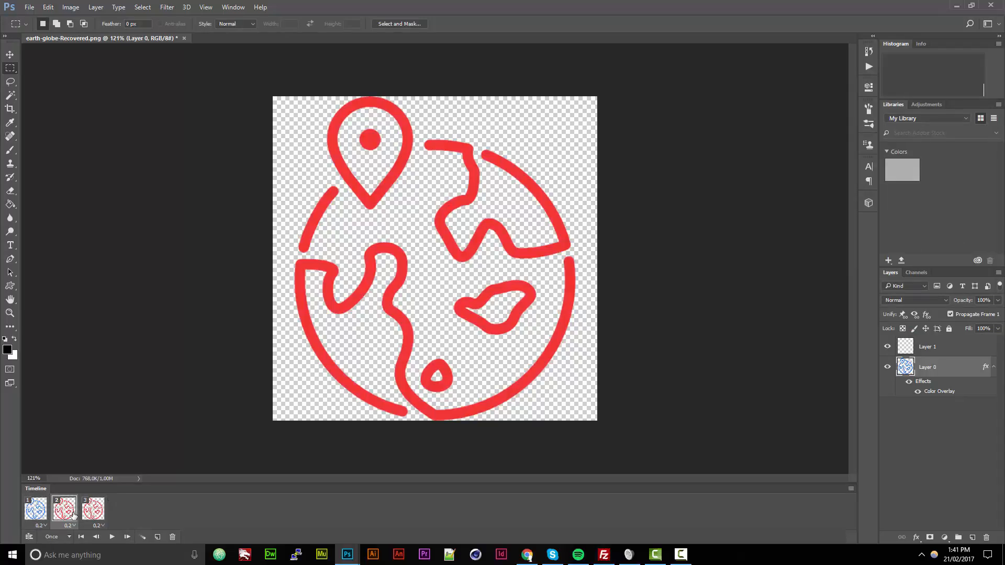
{"action": "left_click", "coordinate": [93, 515]}
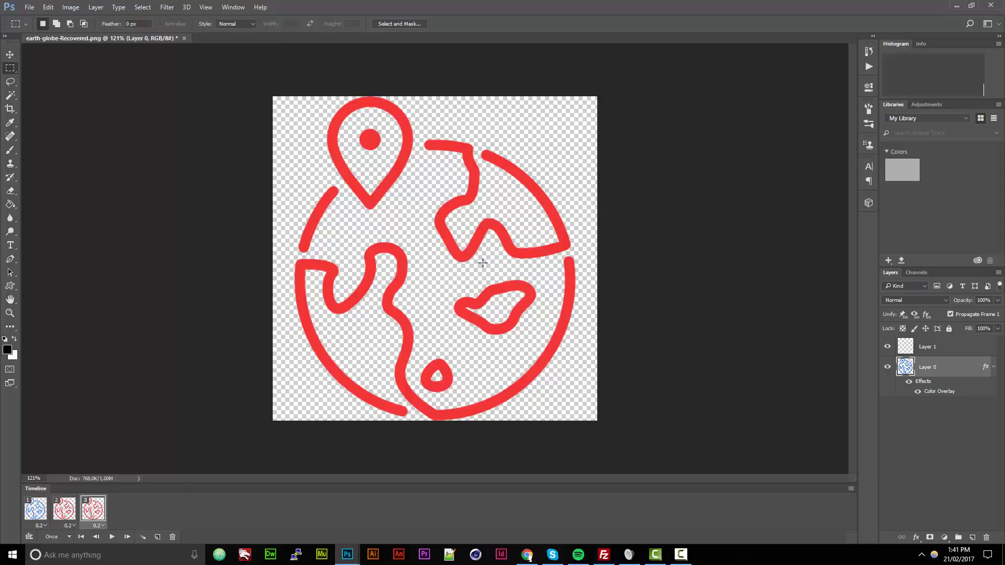
Step: Try to scale Layer 0's globe down in the third frame and centre it on the canvas
{"action": "key", "text": "ctrl+t"}
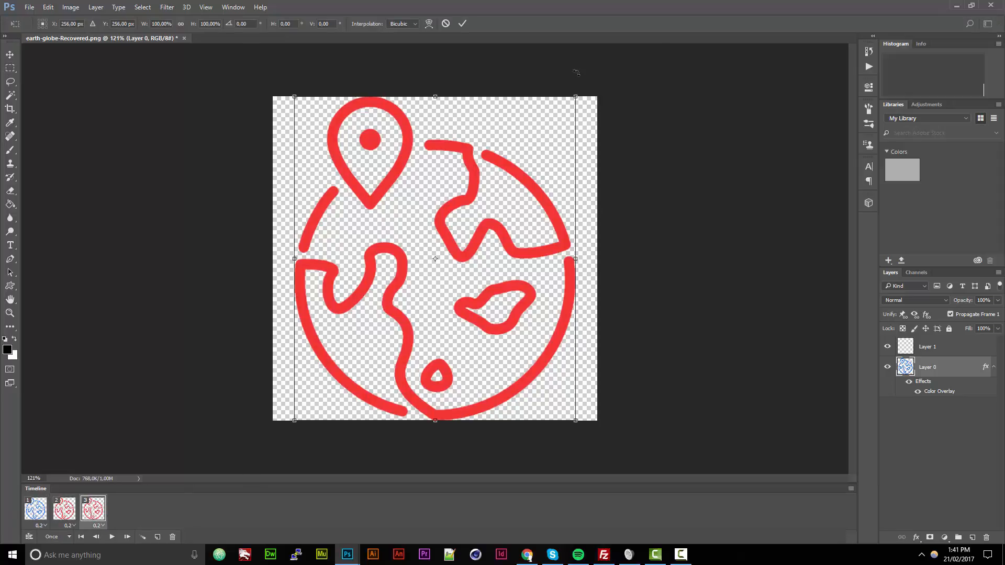
{"action": "left_click_drag", "start_coordinate": [575, 97], "coordinate": [480, 210]}
{"action": "left_click_drag", "start_coordinate": [419, 283], "coordinate": [463, 233]}
{"action": "key", "text": "Return"}
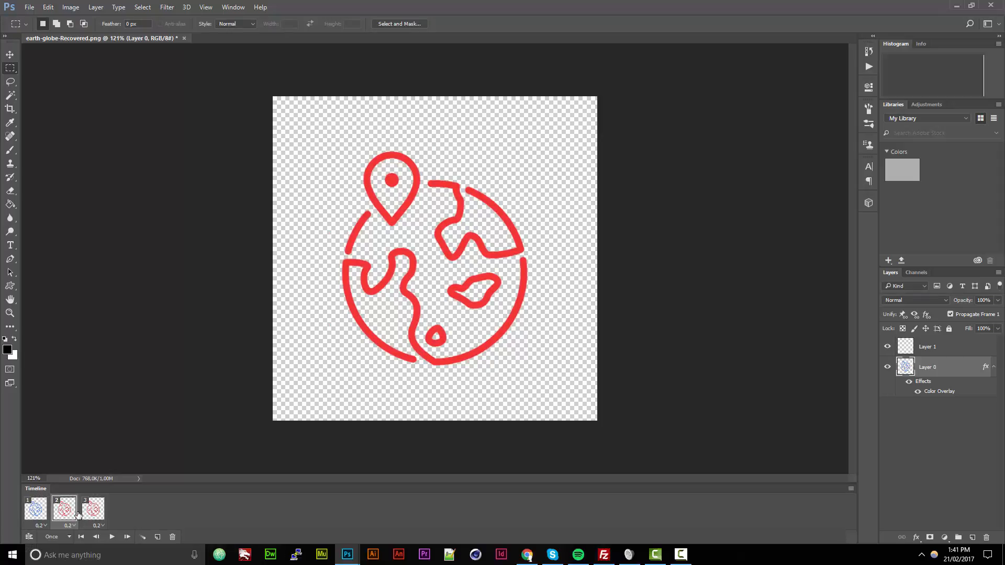
Step: Compare the globe across the three frames and undo its scaling
{"action": "left_click", "coordinate": [34, 518]}
{"action": "left_click", "coordinate": [62, 514]}
{"action": "left_click", "coordinate": [98, 514]}
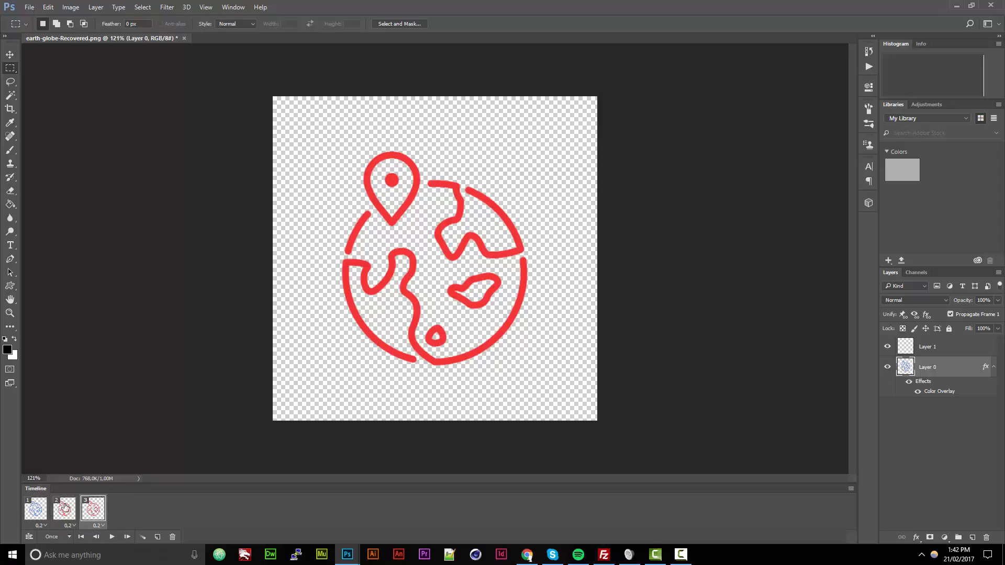
{"action": "left_click", "coordinate": [63, 507]}
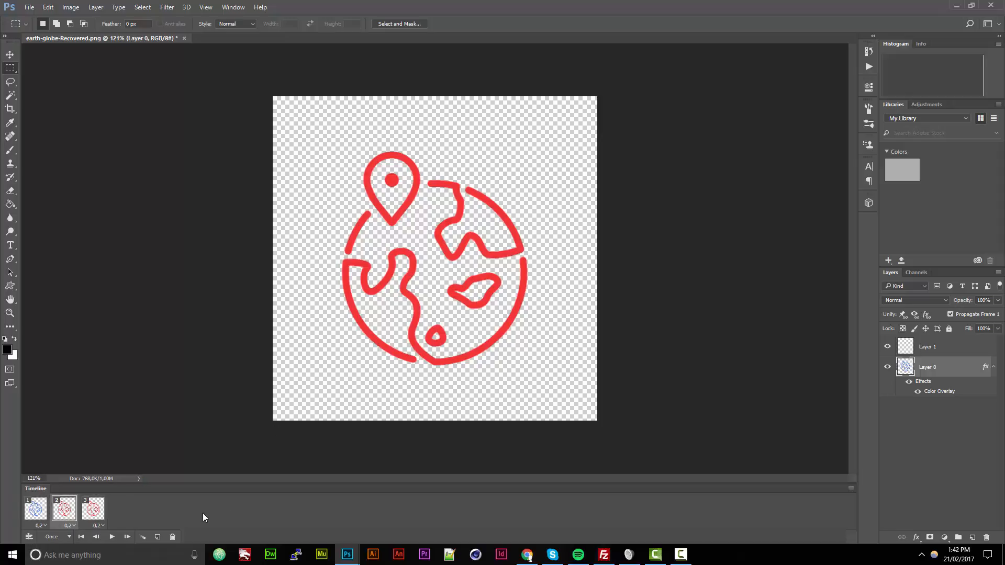
{"action": "left_click", "coordinate": [93, 522]}
{"action": "key", "text": "alt+z"}
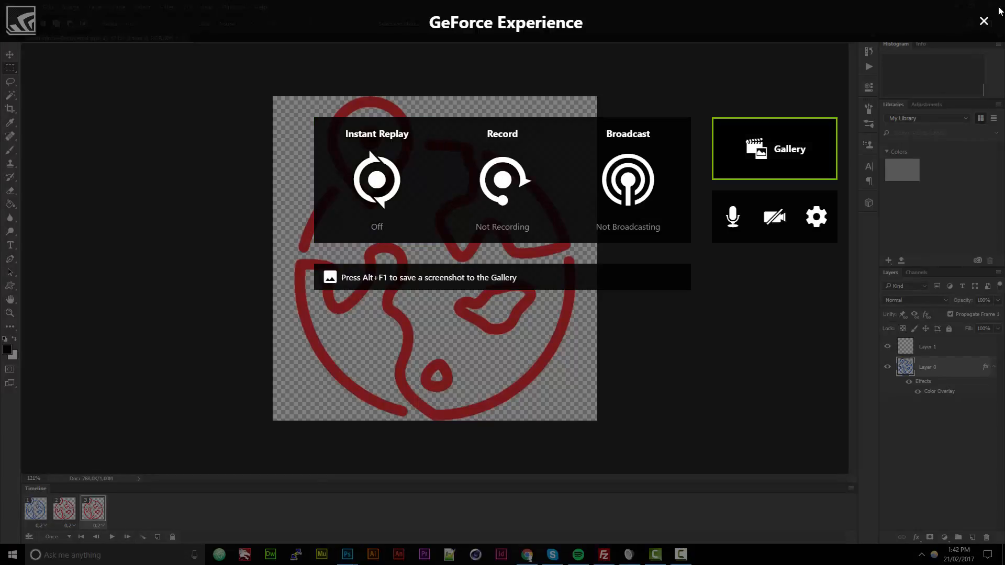
{"action": "key", "text": "alt+z"}
{"action": "left_click", "coordinate": [120, 536]}
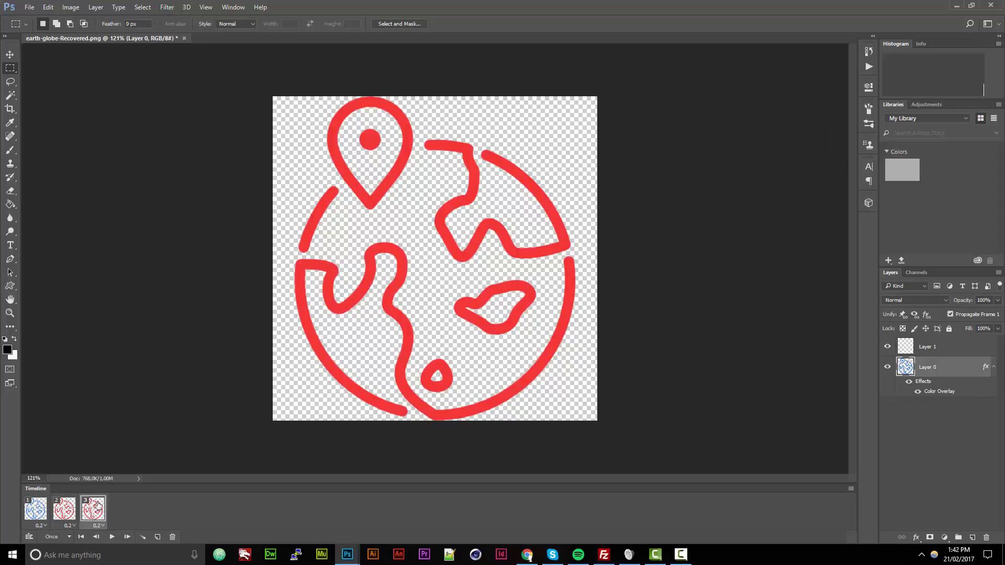
Step: With the third frame active, scale Layer 0's globe down moderately and place it near the canvas centre
{"action": "key", "text": "ctrl+t"}
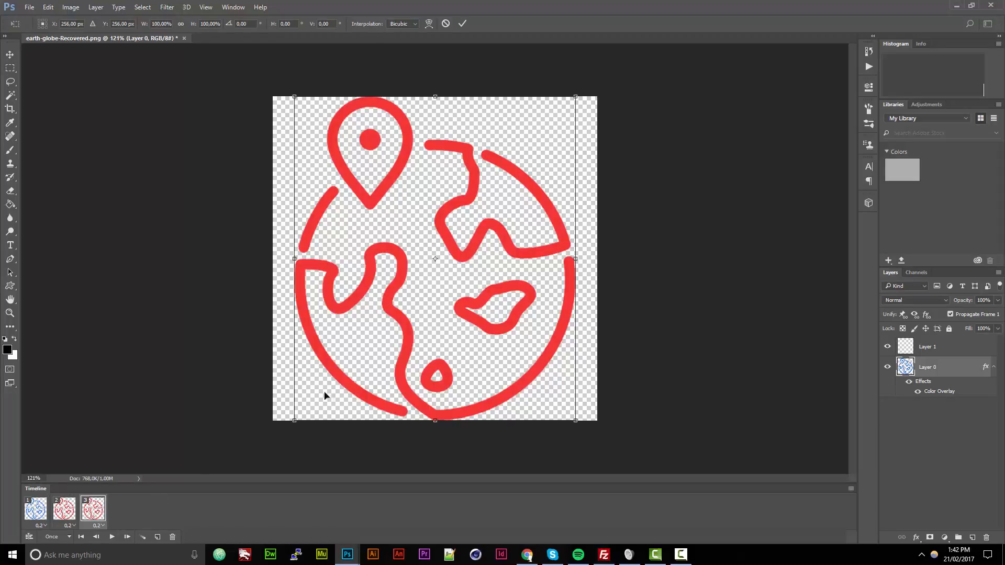
{"action": "left_click_drag", "start_coordinate": [575, 98], "coordinate": [509, 172]}
{"action": "left_click_drag", "start_coordinate": [488, 204], "coordinate": [498, 189]}
{"action": "key", "text": "Return"}
{"action": "key", "text": "m"}
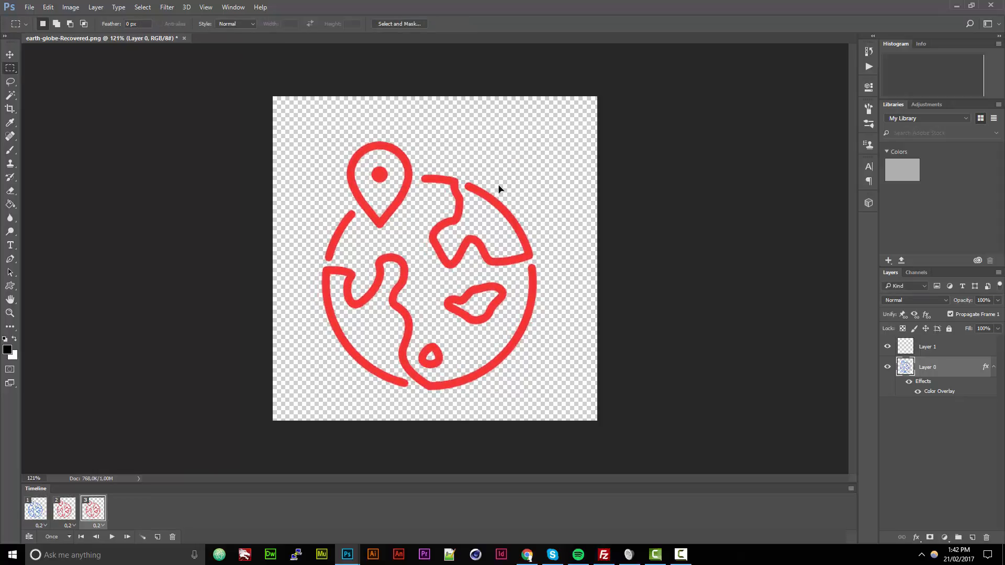
Step: Try to scale the globe down further to a small size in the middle of the canvas
{"action": "key", "text": "ctrl+t"}
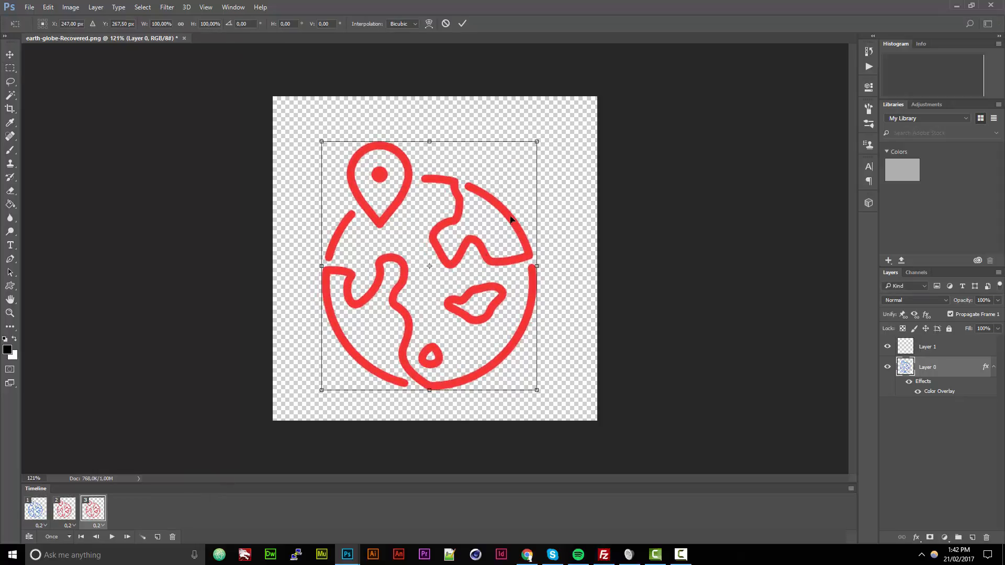
{"action": "left_click_drag", "start_coordinate": [536, 142], "coordinate": [449, 243]}
{"action": "left_click_drag", "start_coordinate": [408, 278], "coordinate": [454, 223]}
{"action": "key", "text": "Return"}
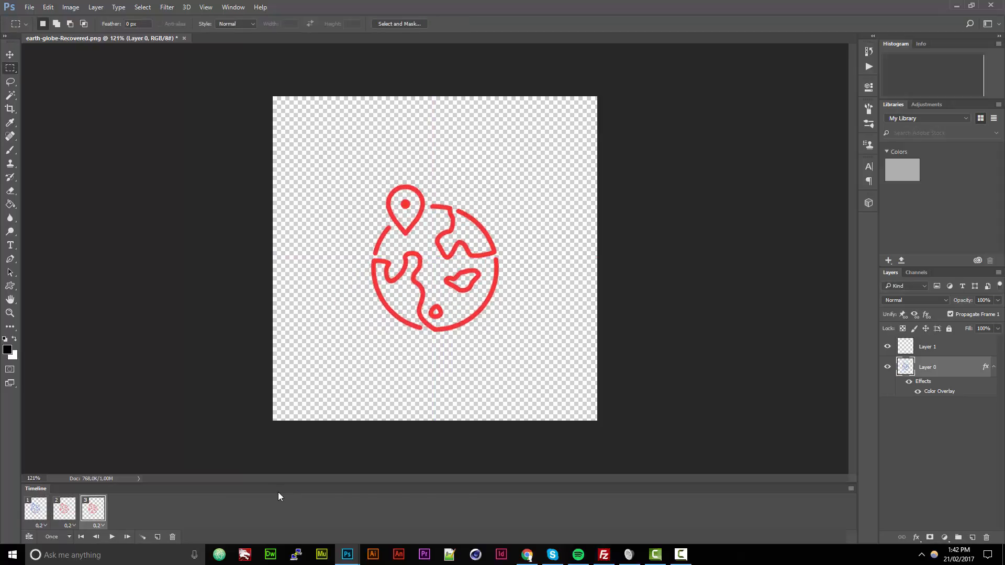
Step: Check how the smaller globe appears in each of the three frames and undo the last scaling
{"action": "left_click", "coordinate": [67, 516]}
{"action": "left_click", "coordinate": [45, 507]}
{"action": "left_click", "coordinate": [65, 511]}
{"action": "left_click", "coordinate": [37, 510]}
{"action": "left_click", "coordinate": [67, 515]}
{"action": "left_click", "coordinate": [96, 510]}
{"action": "key", "text": "ctrl+alt+z"}
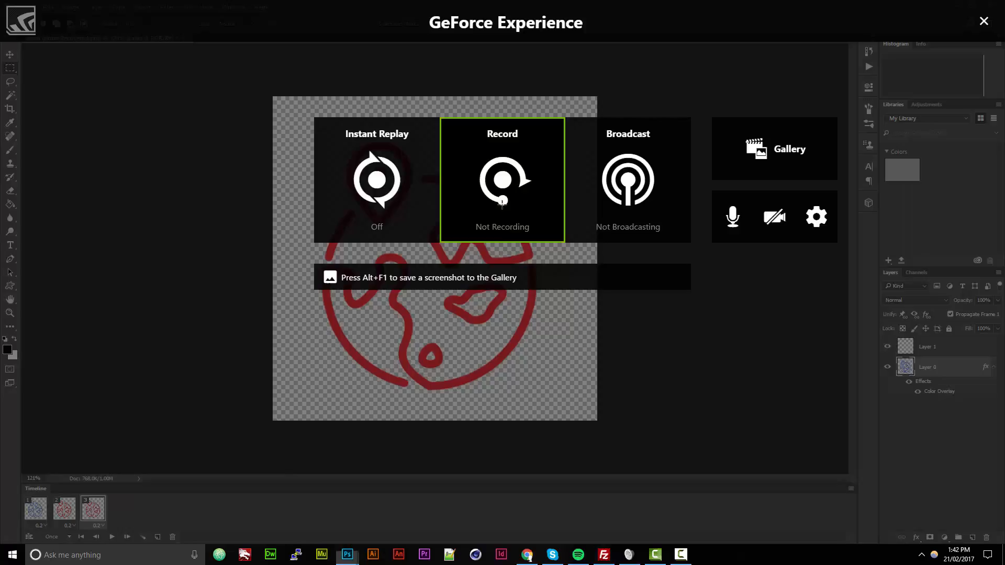
{"action": "left_click", "coordinate": [983, 23]}
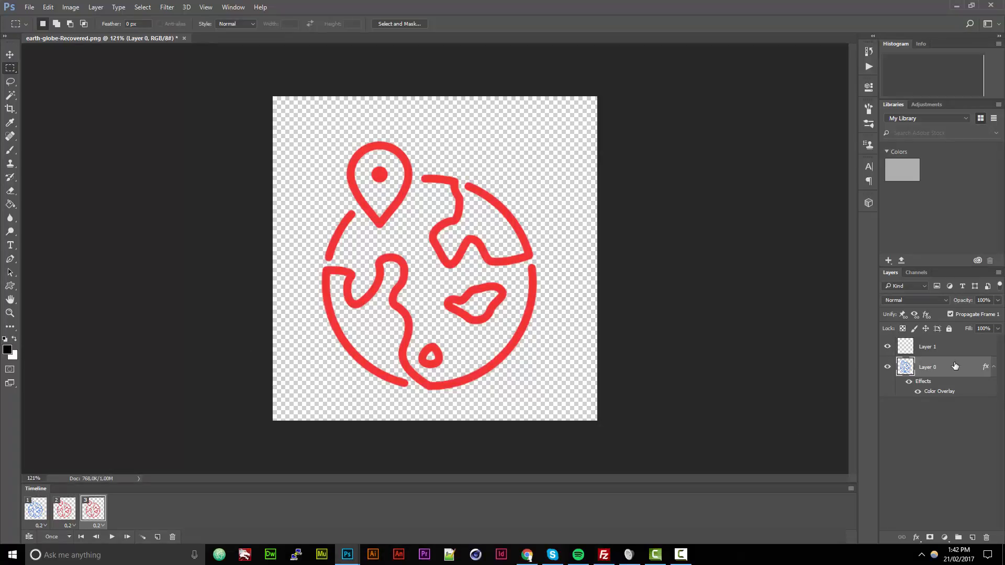
Step: Duplicate Layer 0 and hide the original layer in the third frame
{"action": "key", "text": "ctrl+j"}
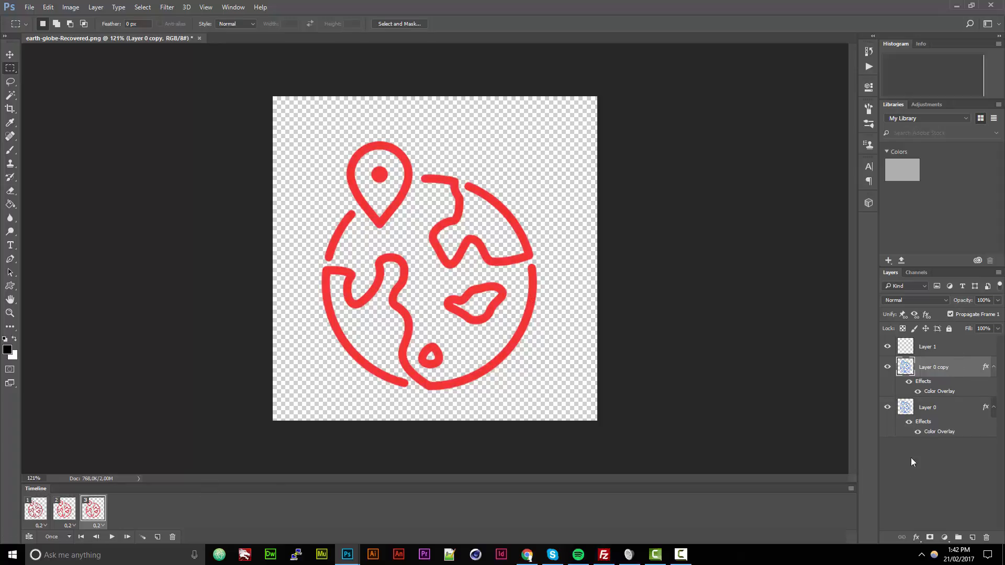
{"action": "left_click", "coordinate": [889, 407]}
Step: Scale the globe on Layer 0 copy down to about 65.6% and place it in the middle of the canvas
{"action": "key", "text": "ctrl+t"}
{"action": "left_click_drag", "start_coordinate": [540, 141], "coordinate": [463, 226]}
{"action": "left_click_drag", "start_coordinate": [424, 273], "coordinate": [467, 224]}
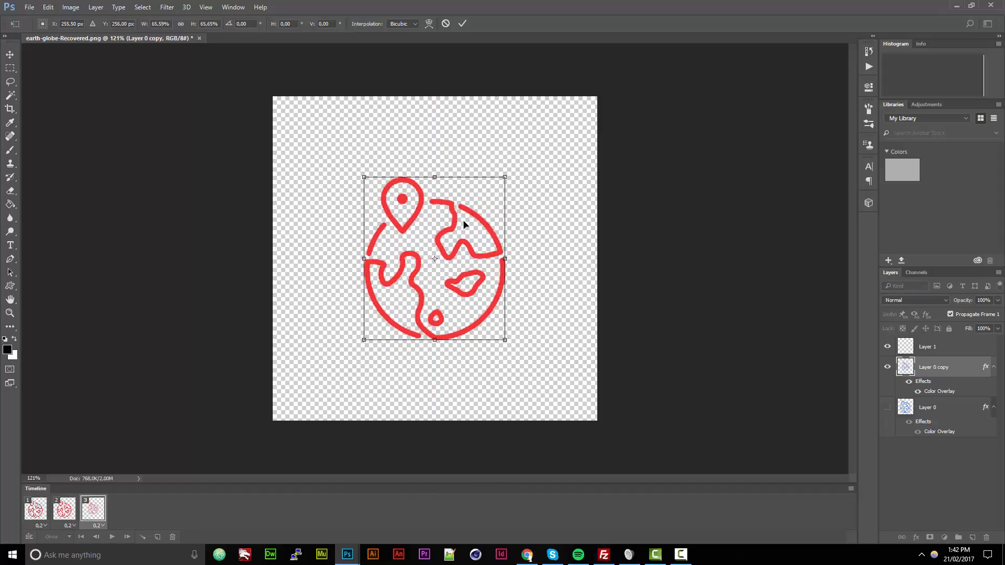
{"action": "key", "text": "Return"}
Step: Hide Layer 0 copy in the first frame and check the second frame
{"action": "left_click", "coordinate": [28, 514]}
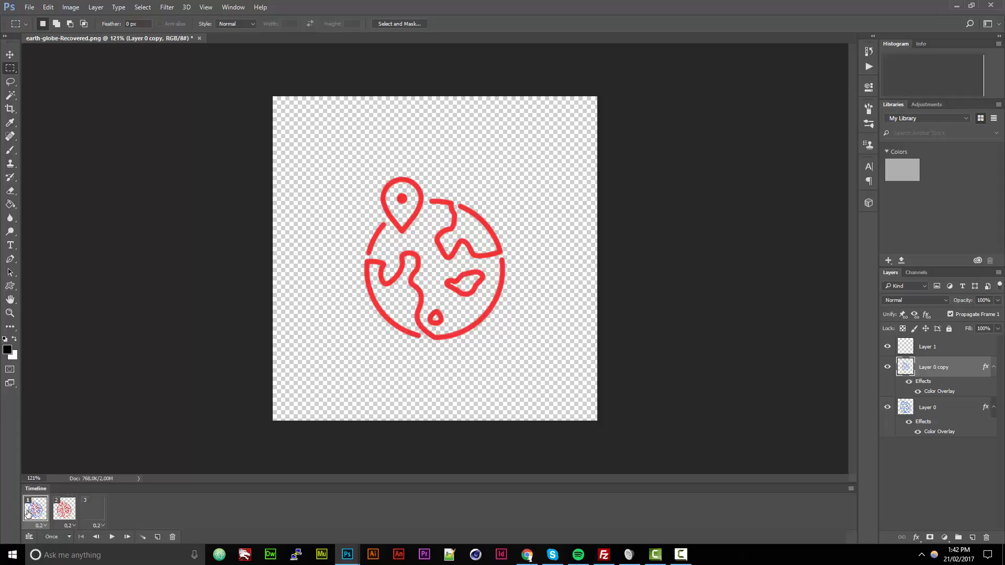
{"action": "left_click", "coordinate": [887, 368]}
{"action": "left_click", "coordinate": [71, 510]}
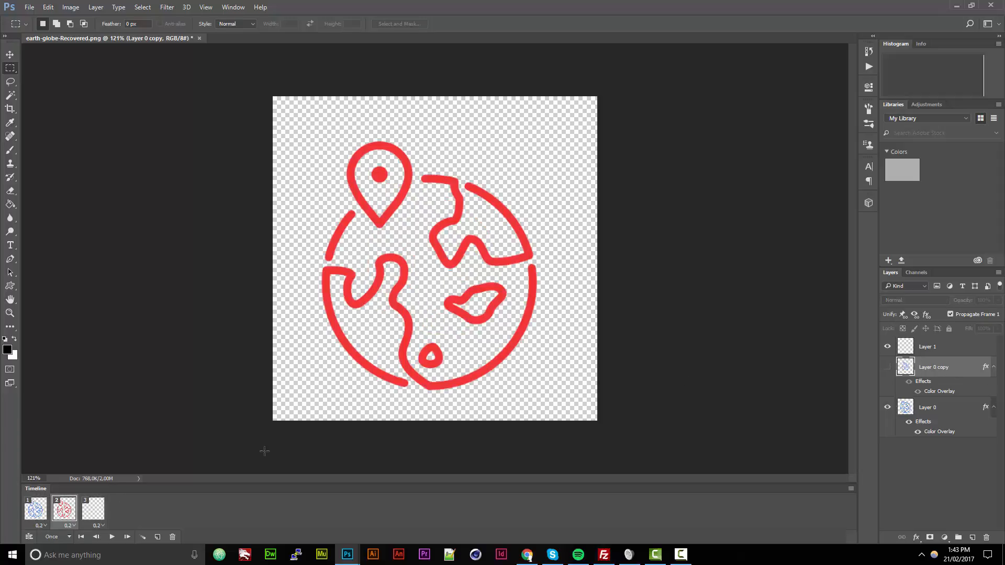
Step: Play the animation from the first frame, and show Layer 0 copy in the third frame
{"action": "left_click", "coordinate": [23, 525]}
{"action": "left_click", "coordinate": [112, 536]}
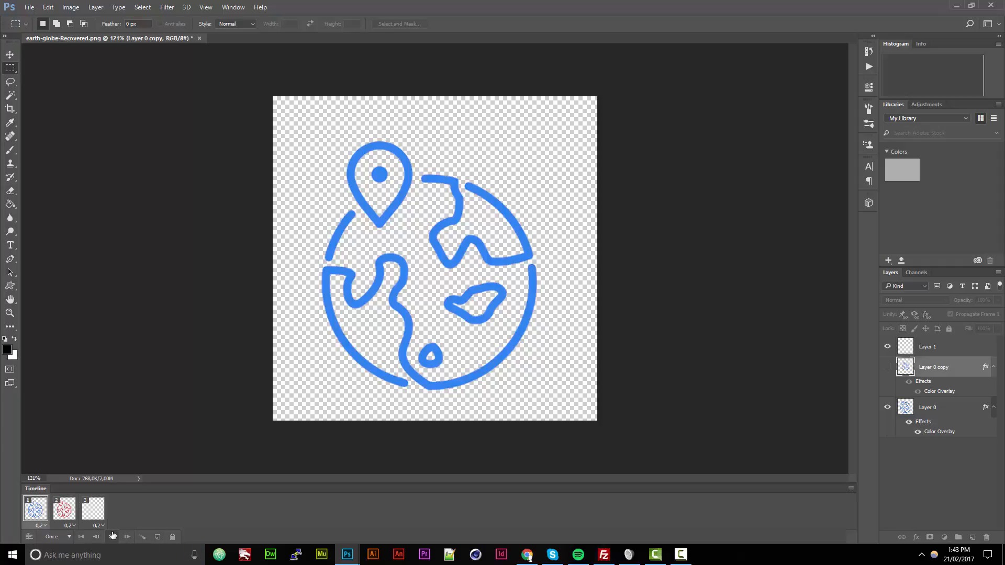
{"action": "left_click", "coordinate": [112, 536]}
{"action": "left_click", "coordinate": [114, 536]}
{"action": "left_click", "coordinate": [114, 536]}
{"action": "left_click", "coordinate": [113, 536]}
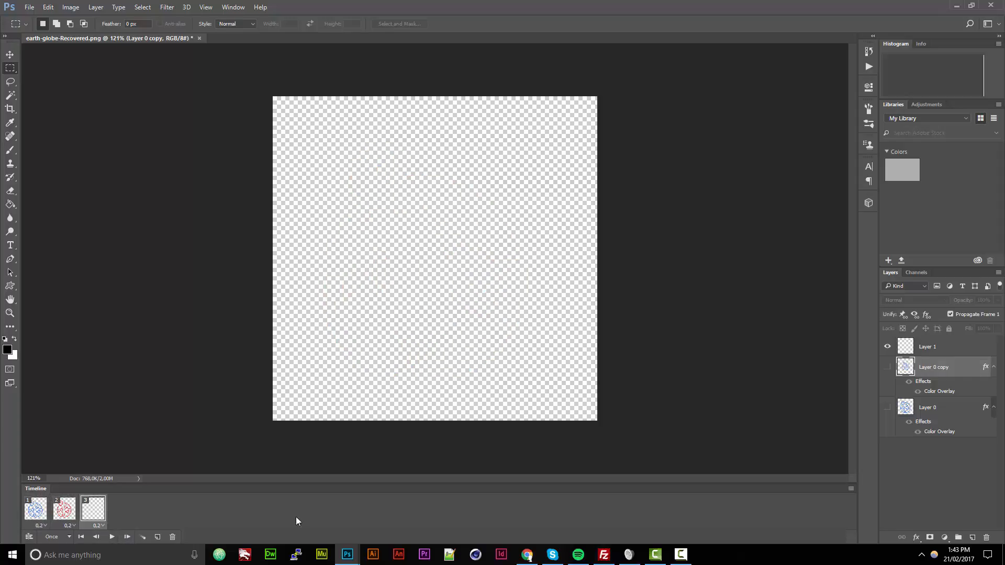
{"action": "left_click", "coordinate": [887, 366]}
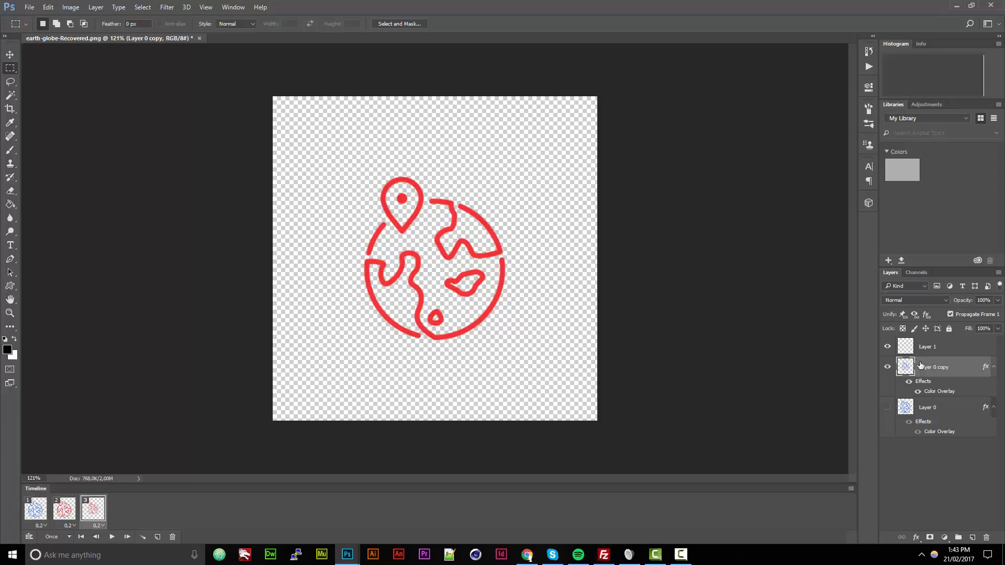
{"action": "left_click", "coordinate": [941, 492]}
Step: Set the delay of all three frames to 2.0 seconds and play the animation
{"action": "left_click", "coordinate": [34, 515]}
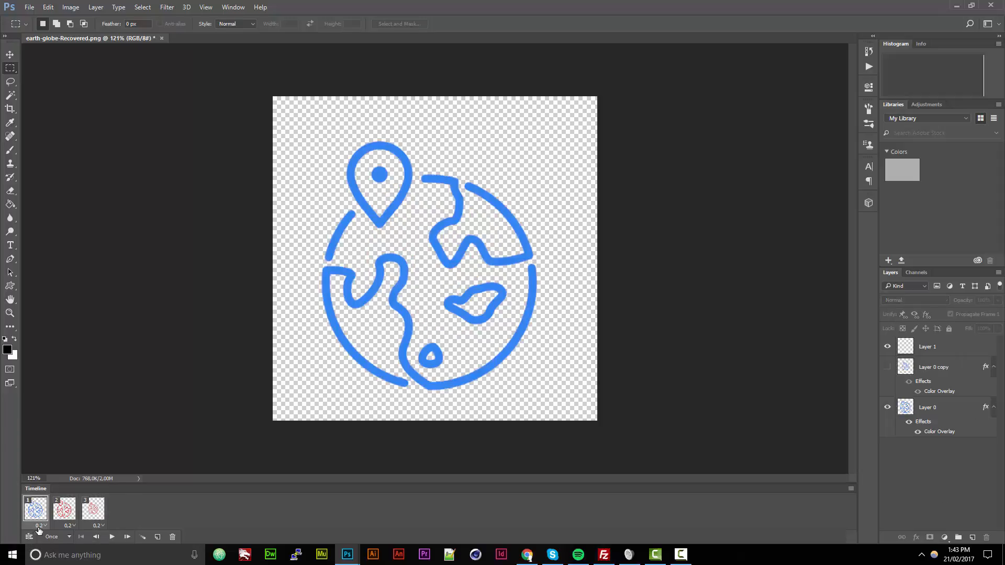
{"action": "left_click", "coordinate": [40, 528]}
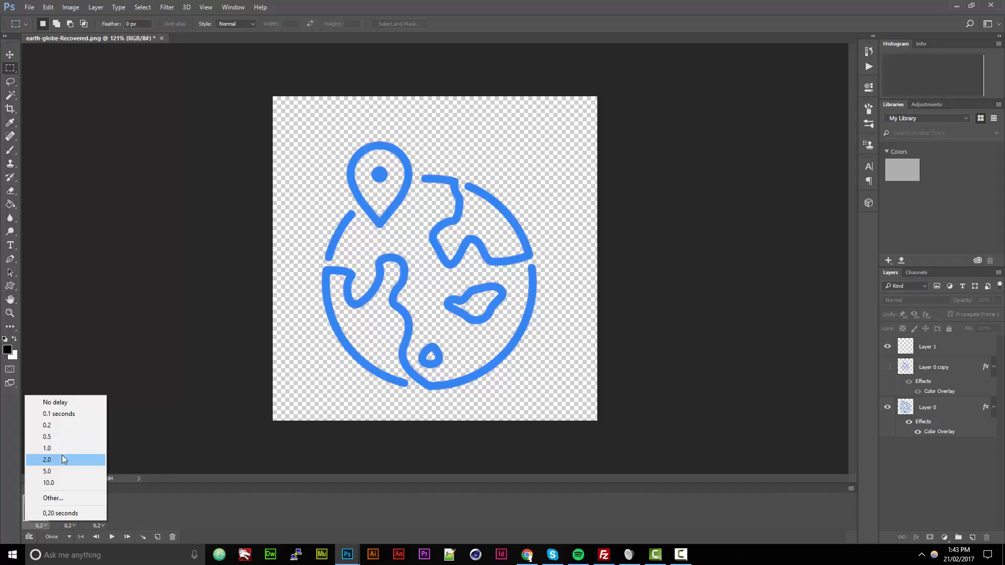
{"action": "left_click", "coordinate": [61, 458]}
{"action": "left_click", "coordinate": [68, 525]}
{"action": "left_click", "coordinate": [85, 460]}
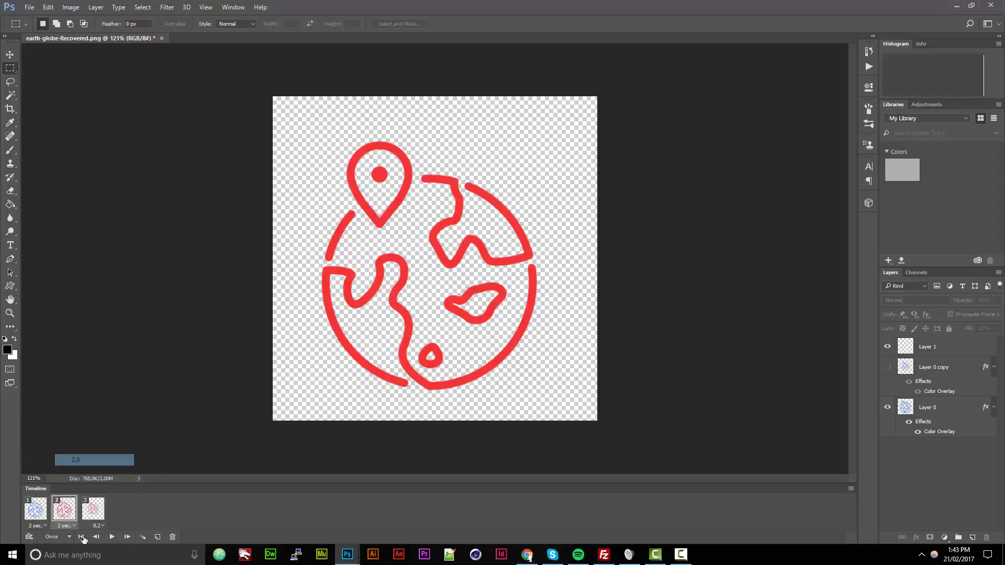
{"action": "left_click", "coordinate": [97, 526]}
{"action": "left_click", "coordinate": [102, 459]}
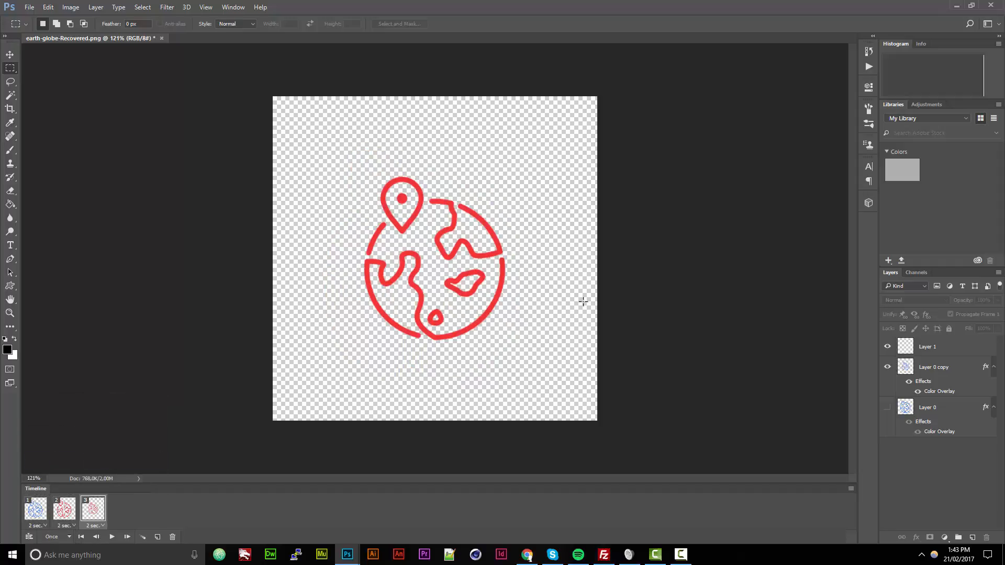
{"action": "left_click", "coordinate": [111, 537]}
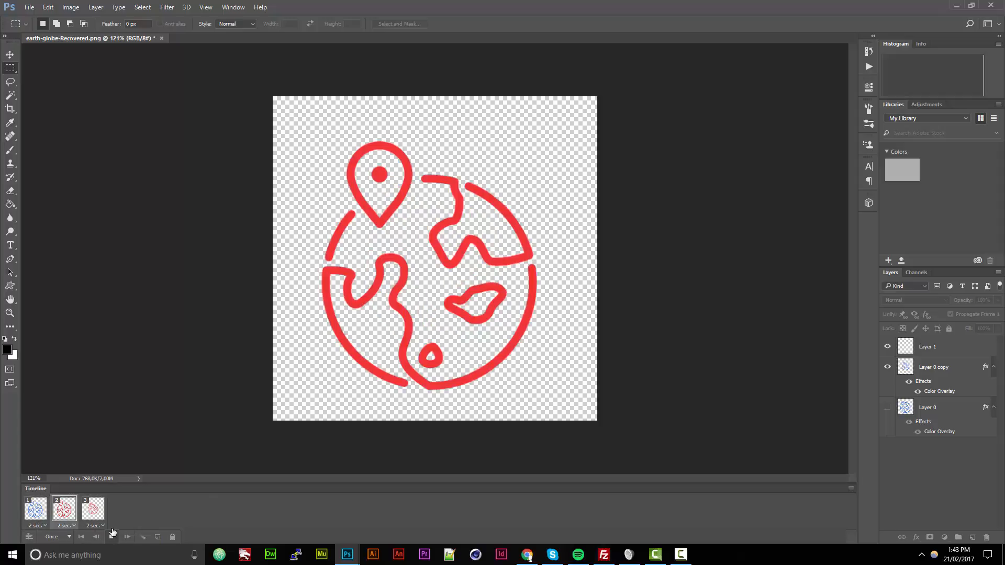
{"action": "left_click", "coordinate": [110, 538]}
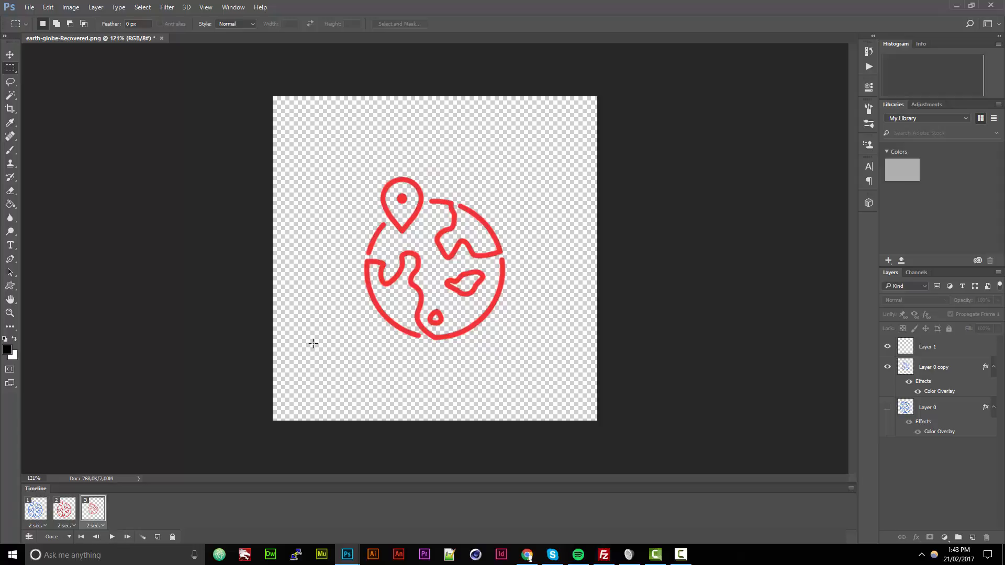
Step: Add the text "Earth Icon" in the third frame and place it just below the smaller globe
{"action": "left_click", "coordinate": [10, 245]}
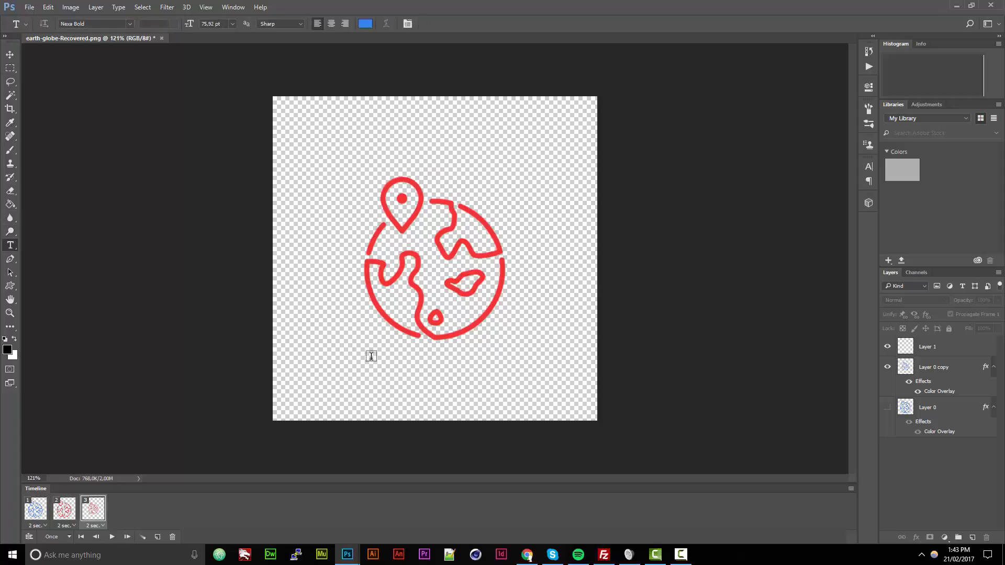
{"action": "left_click", "coordinate": [299, 373]}
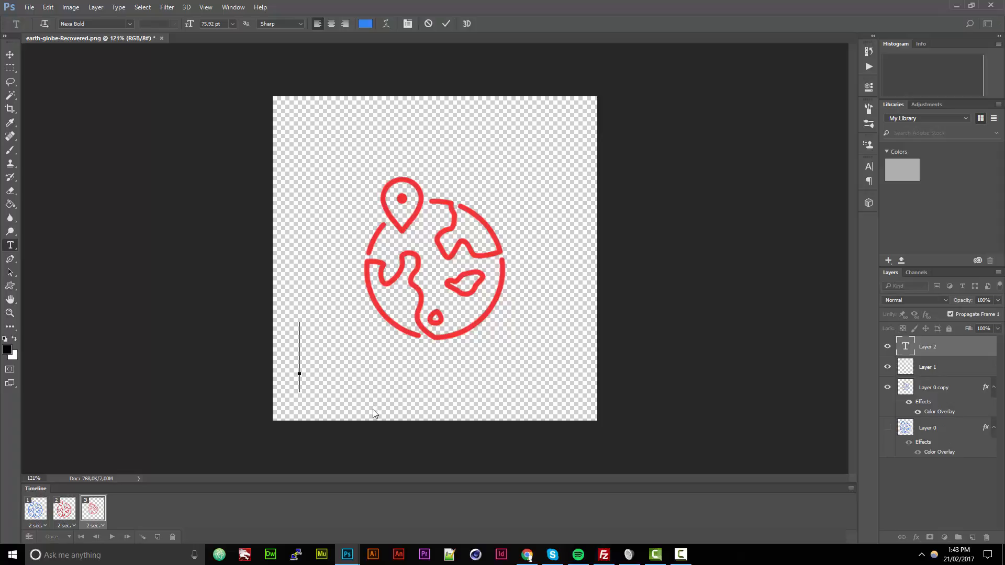
{"action": "type", "text": "d"}
{"action": "key", "text": "BackSpace"}
{"action": "type", "text": "ld"}
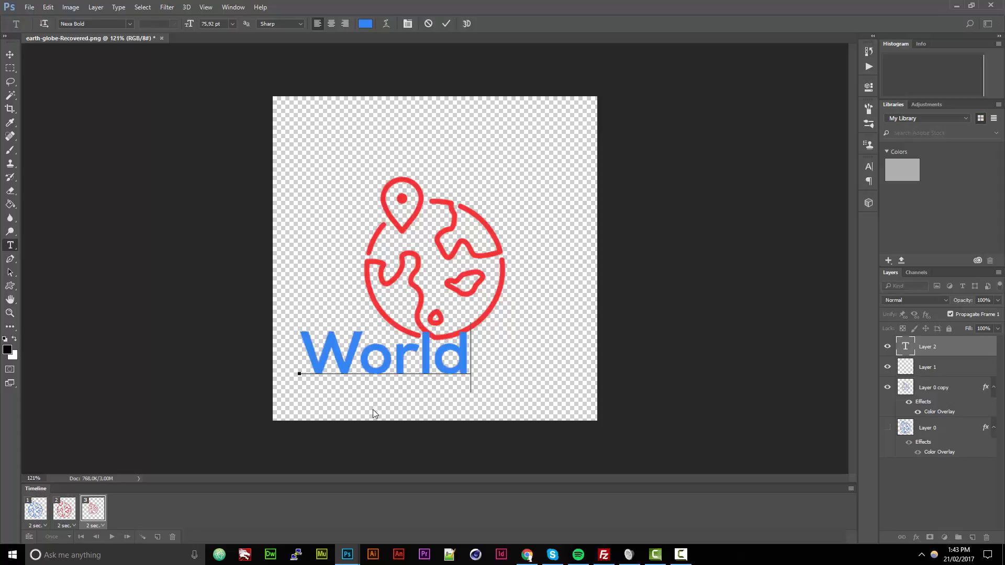
{"action": "key", "text": "ctrl+a"}
{"action": "type", "text": "E"}
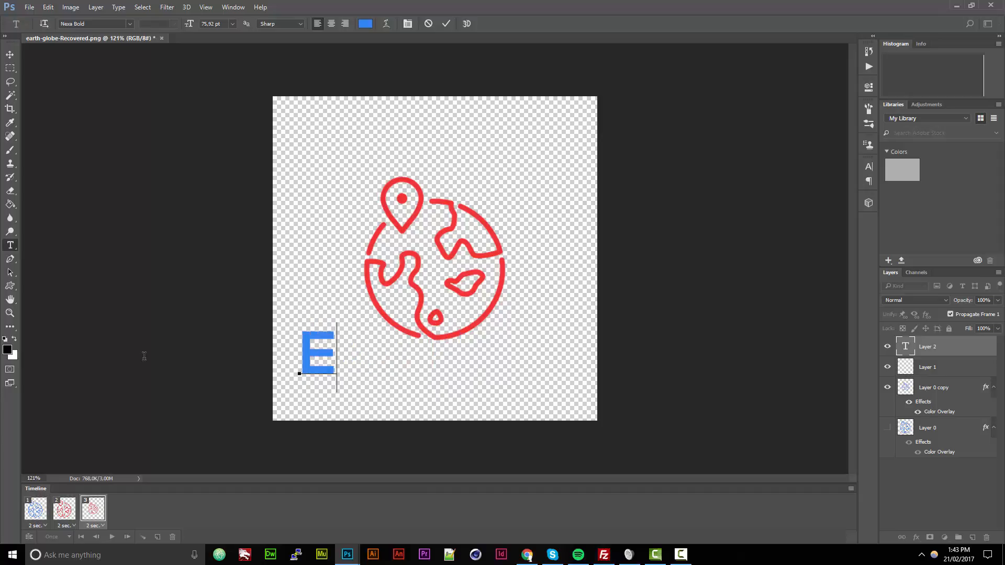
{"action": "type", "text": "arth Icon"}
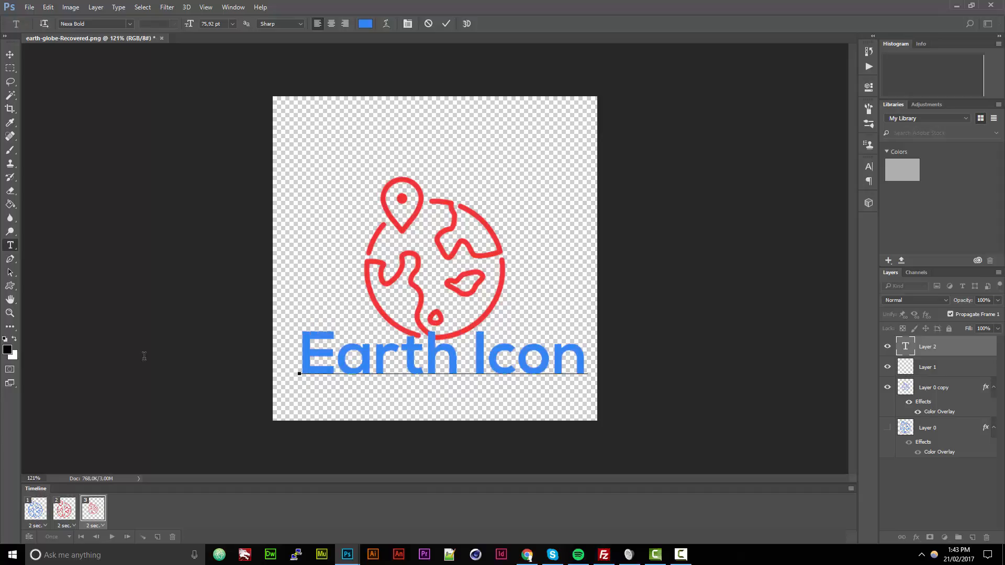
{"action": "key", "text": "ctrl+Return"}
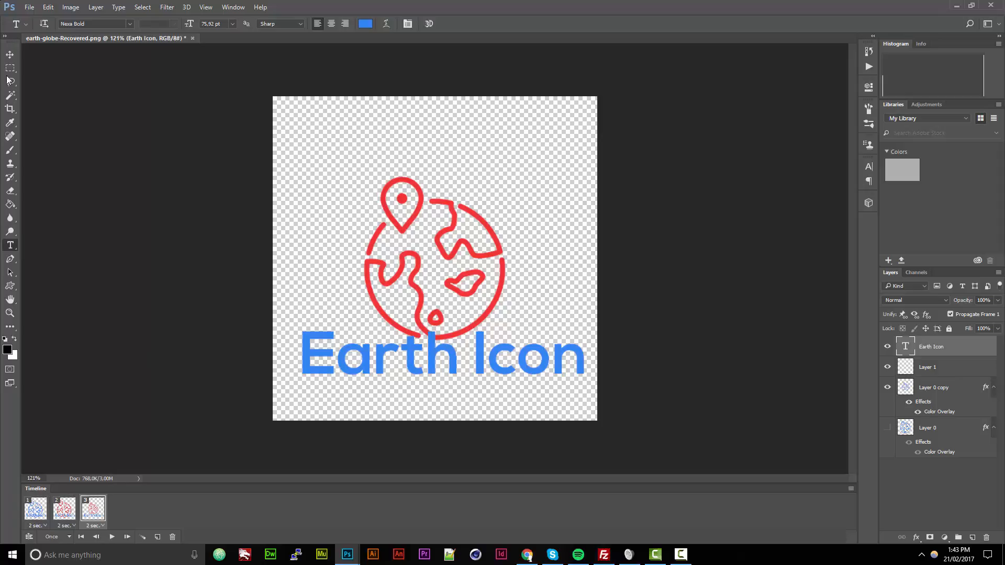
{"action": "left_click", "coordinate": [9, 54]}
{"action": "left_click_drag", "start_coordinate": [545, 370], "coordinate": [522, 384]}
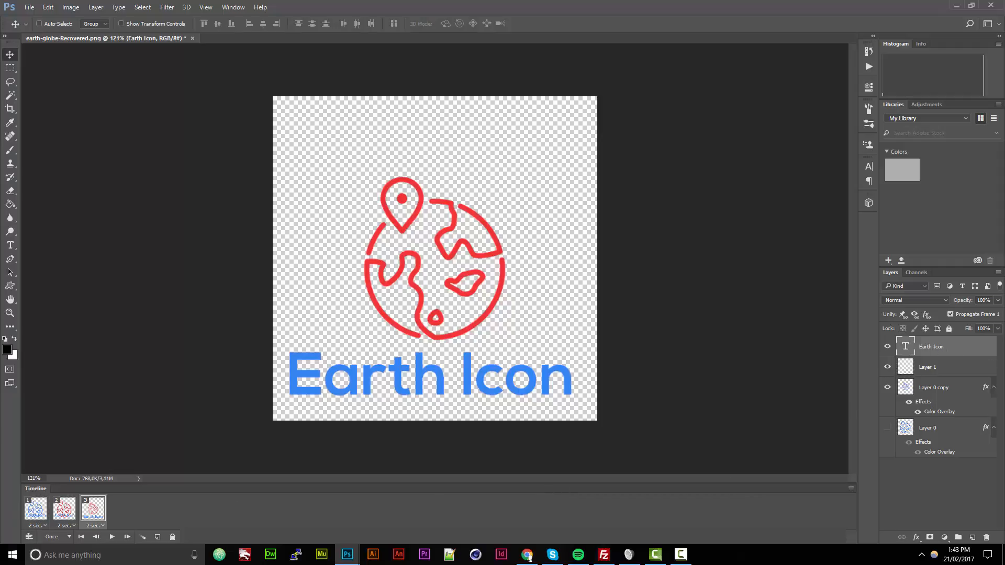
Step: Hide the Earth Icon text layer in the first frame, show it in the third, and check all three frames
{"action": "left_click", "coordinate": [27, 514]}
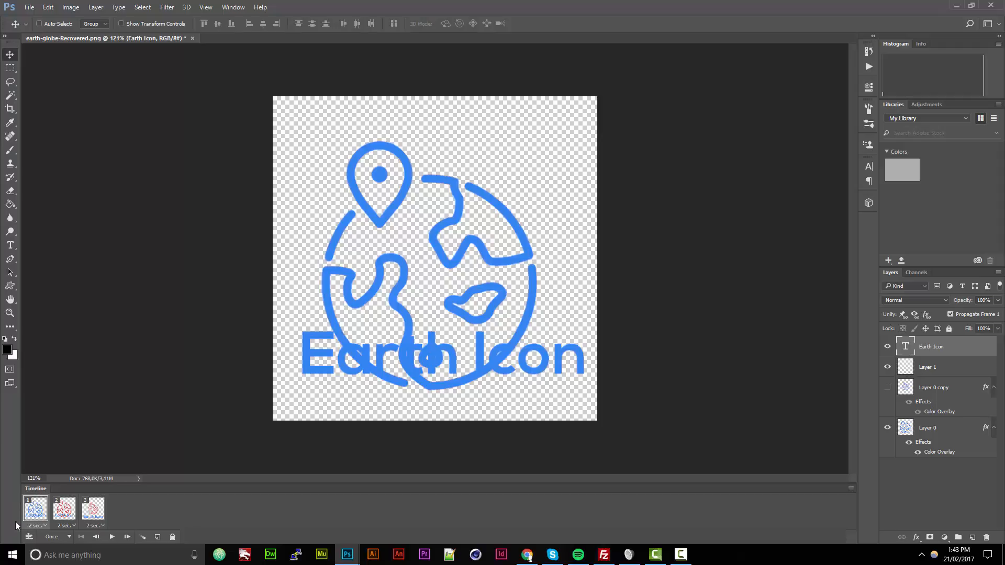
{"action": "left_click", "coordinate": [887, 346]}
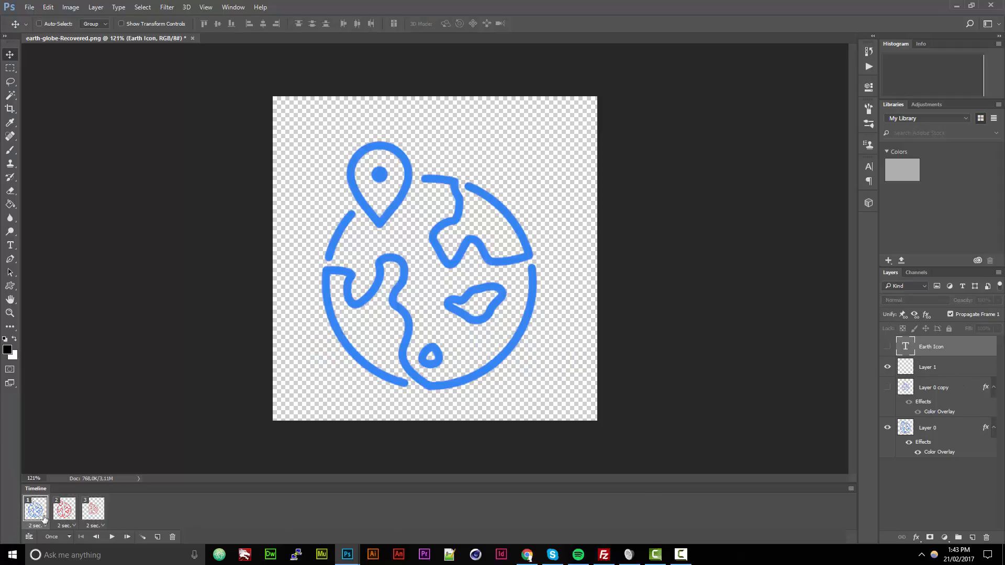
{"action": "left_click", "coordinate": [61, 505]}
{"action": "left_click", "coordinate": [94, 510]}
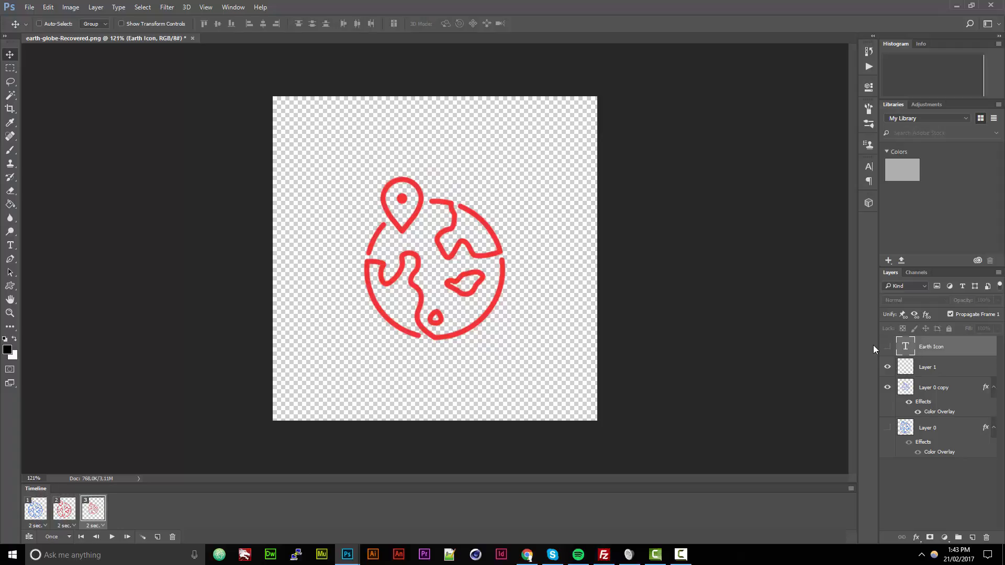
{"action": "left_click", "coordinate": [887, 346]}
{"action": "left_click", "coordinate": [66, 512]}
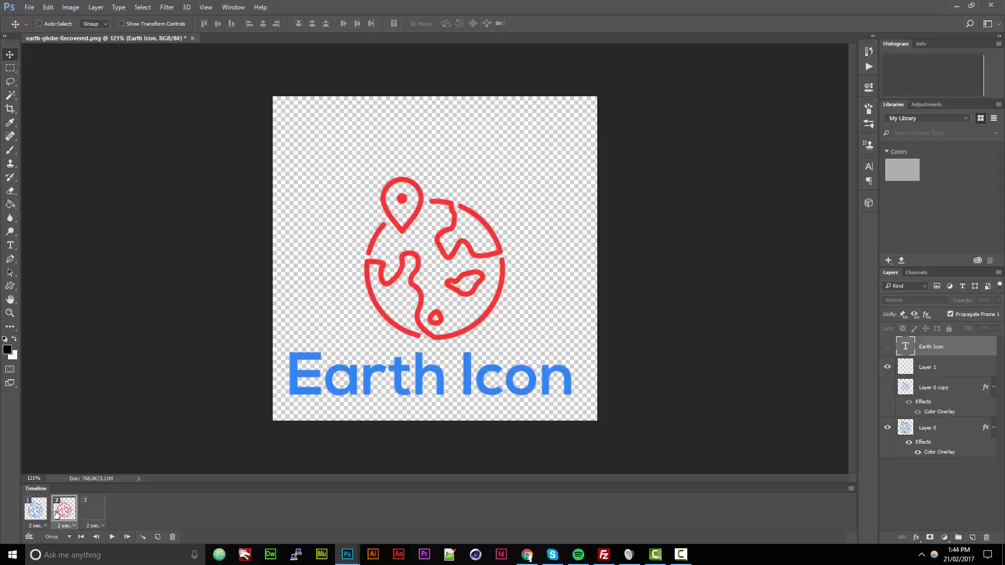
{"action": "left_click", "coordinate": [38, 508]}
{"action": "left_click", "coordinate": [65, 509]}
{"action": "left_click", "coordinate": [95, 508]}
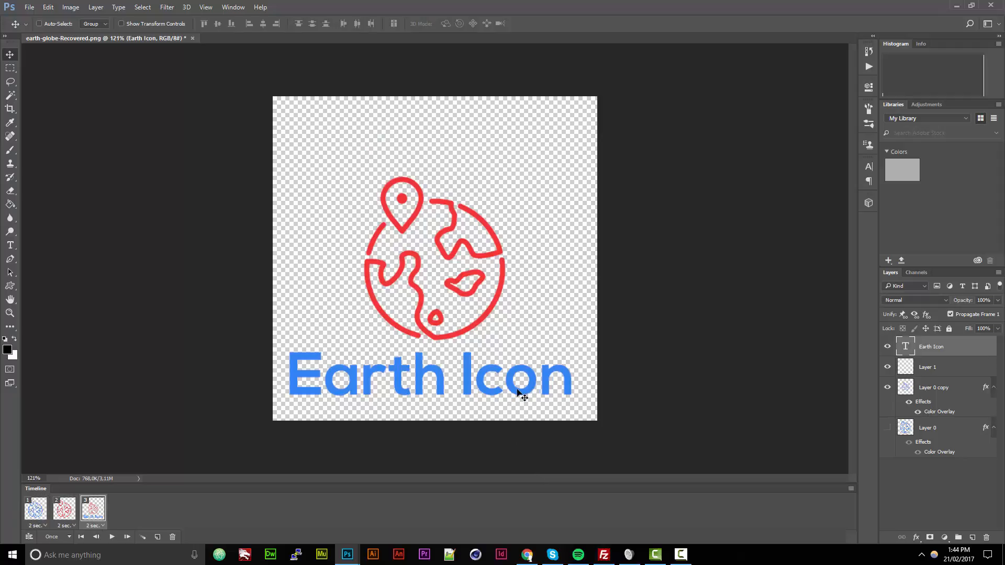
Step: Duplicate the third frame as a fourth, hide the Earth Icon text in the third, and review all four frames
{"action": "left_click", "coordinate": [158, 536]}
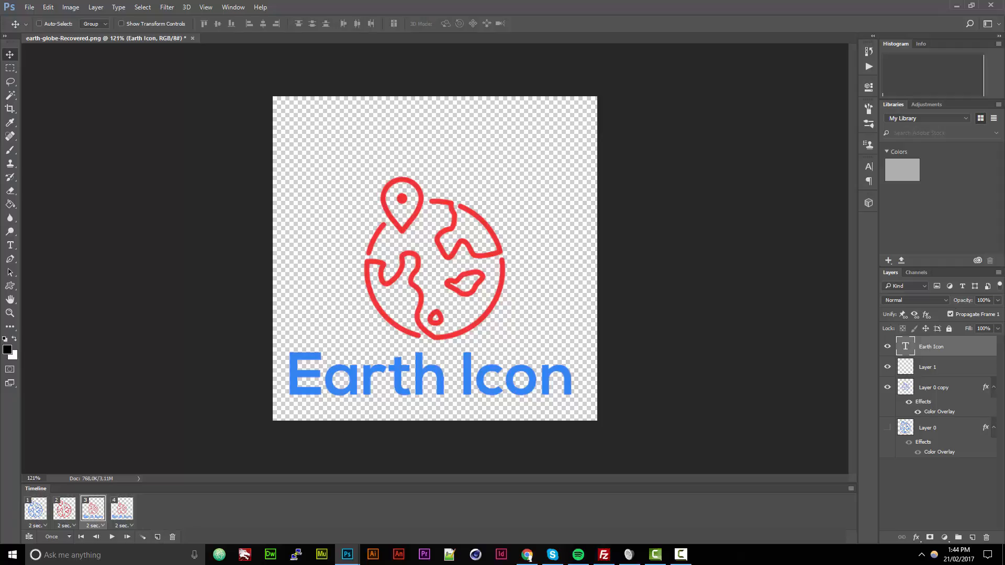
{"action": "left_click", "coordinate": [887, 346]}
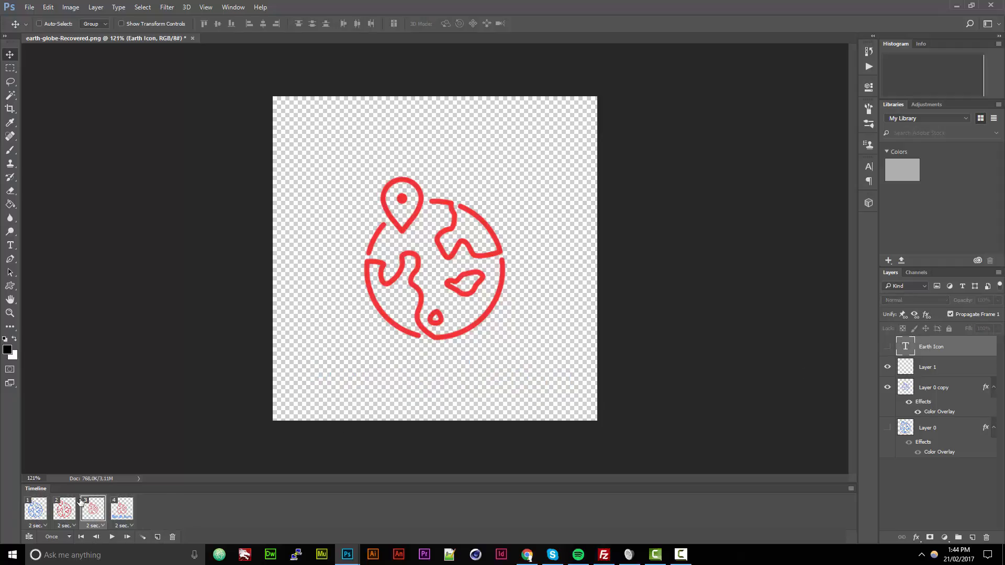
{"action": "left_click", "coordinate": [31, 507]}
{"action": "left_click", "coordinate": [72, 509]}
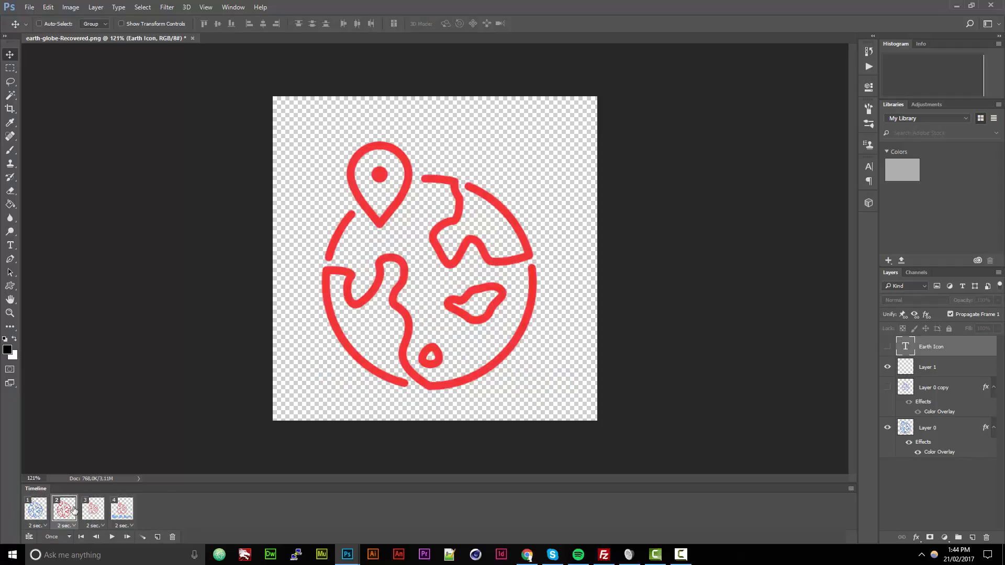
{"action": "left_click", "coordinate": [93, 508]}
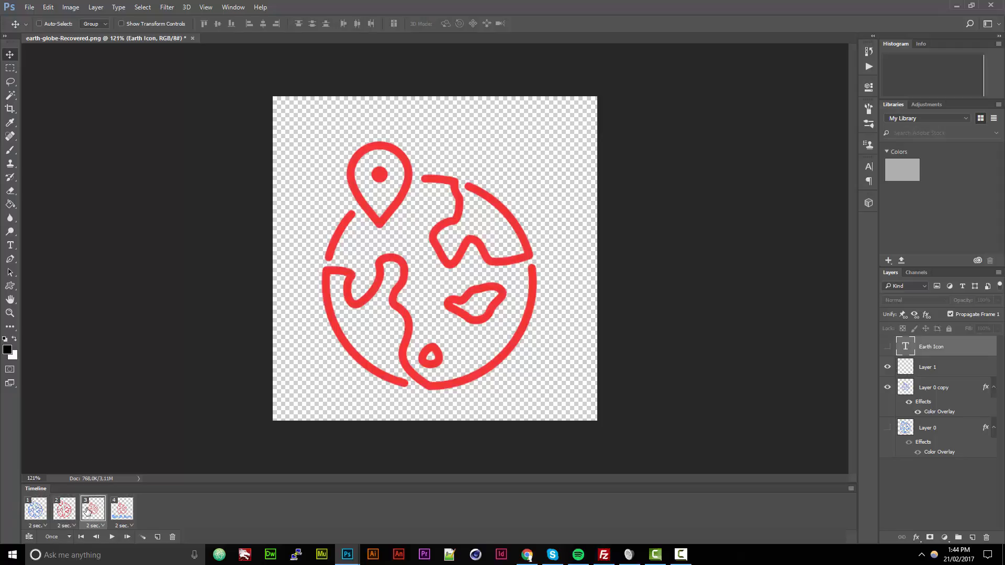
{"action": "left_click", "coordinate": [122, 507]}
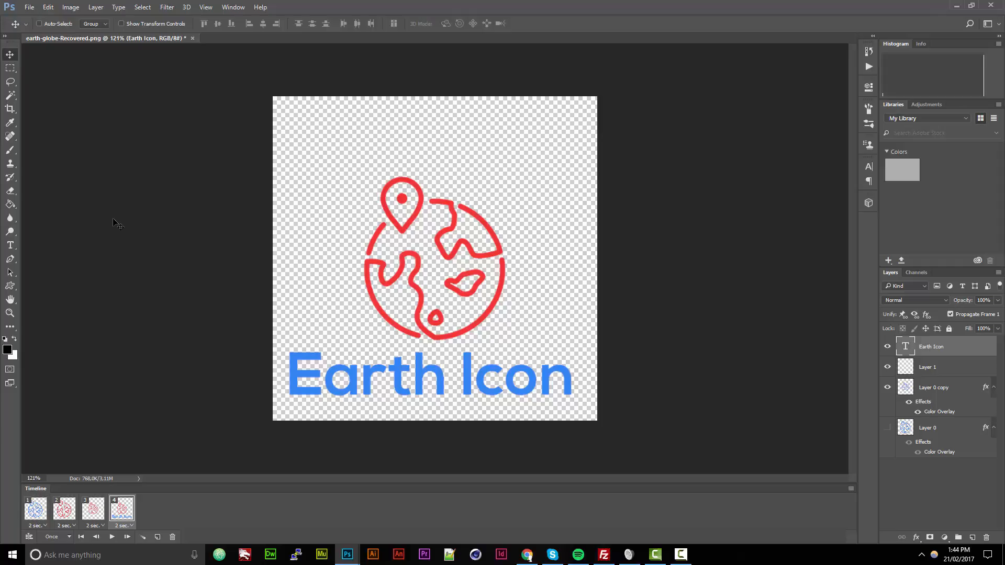
Step: Set the first frame's delay to 1.0 second
{"action": "left_click", "coordinate": [45, 523]}
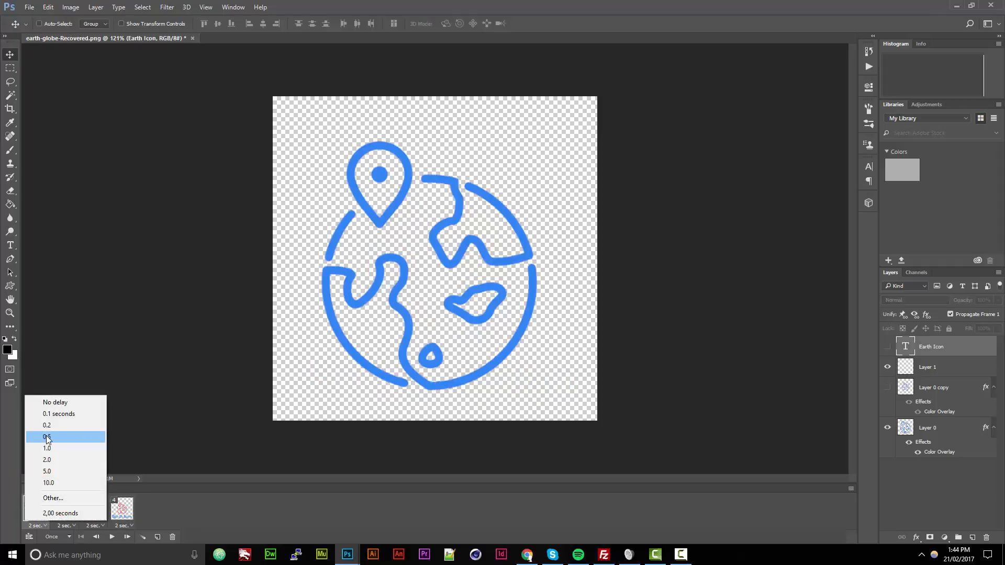
{"action": "left_click", "coordinate": [58, 414]}
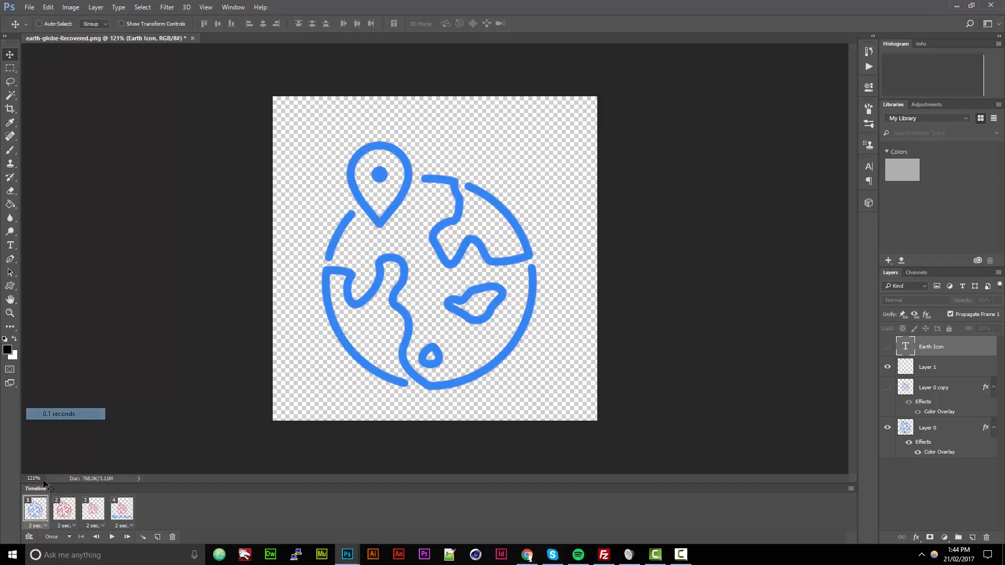
{"action": "left_click", "coordinate": [40, 525]}
{"action": "left_click", "coordinate": [44, 459]}
{"action": "left_click", "coordinate": [33, 524]}
{"action": "left_click", "coordinate": [56, 448]}
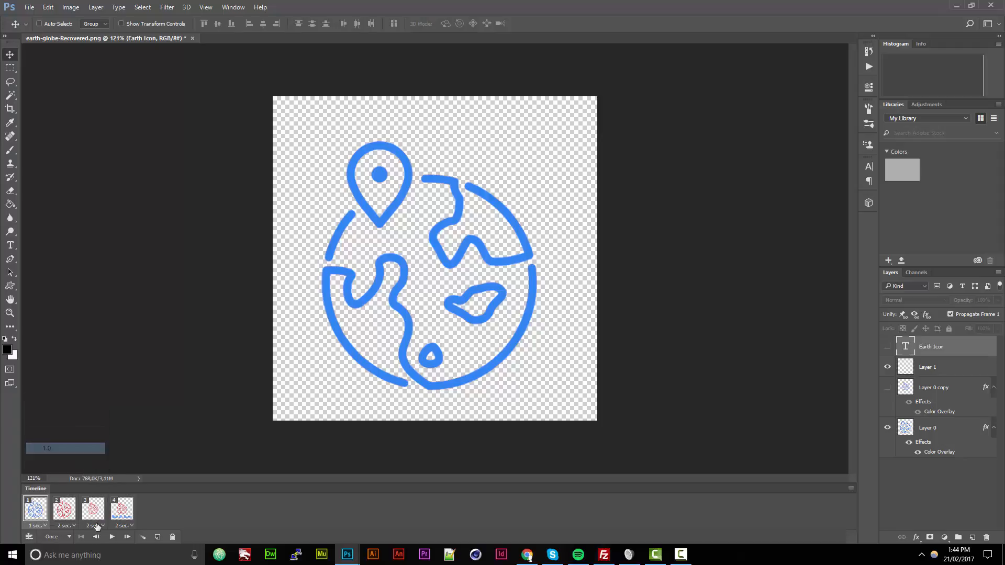
Step: Set the delays of the second, third and fourth frames to 1.0 second, and check the frames back to the first
{"action": "left_click", "coordinate": [65, 525]}
{"action": "left_click", "coordinate": [145, 501]}
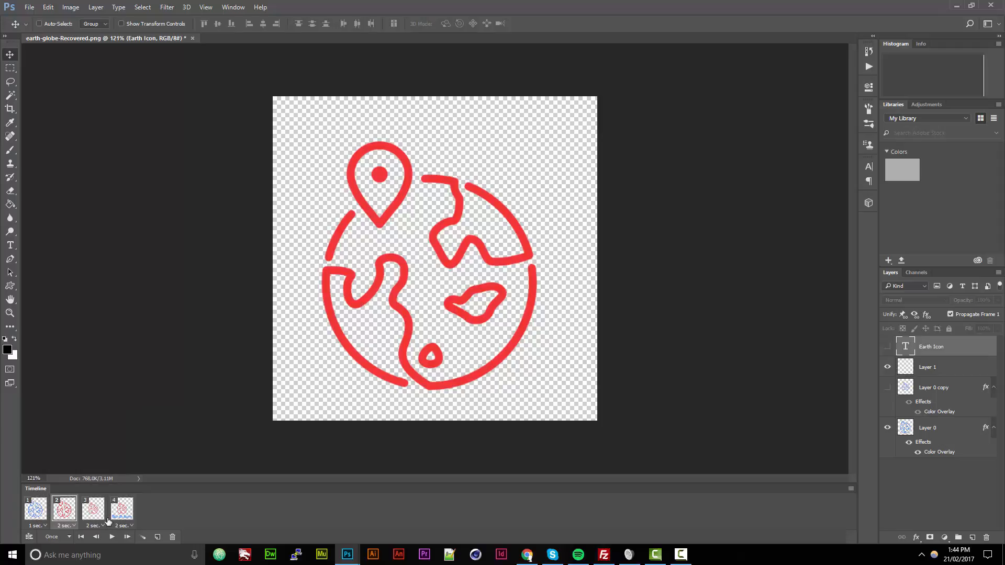
{"action": "left_click", "coordinate": [122, 509]}
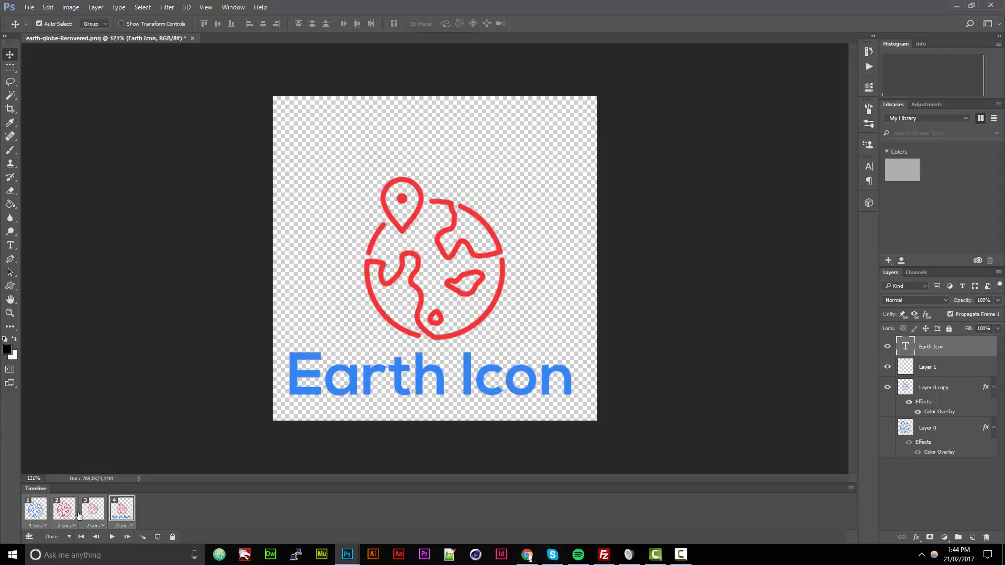
{"action": "left_click", "coordinate": [100, 525]}
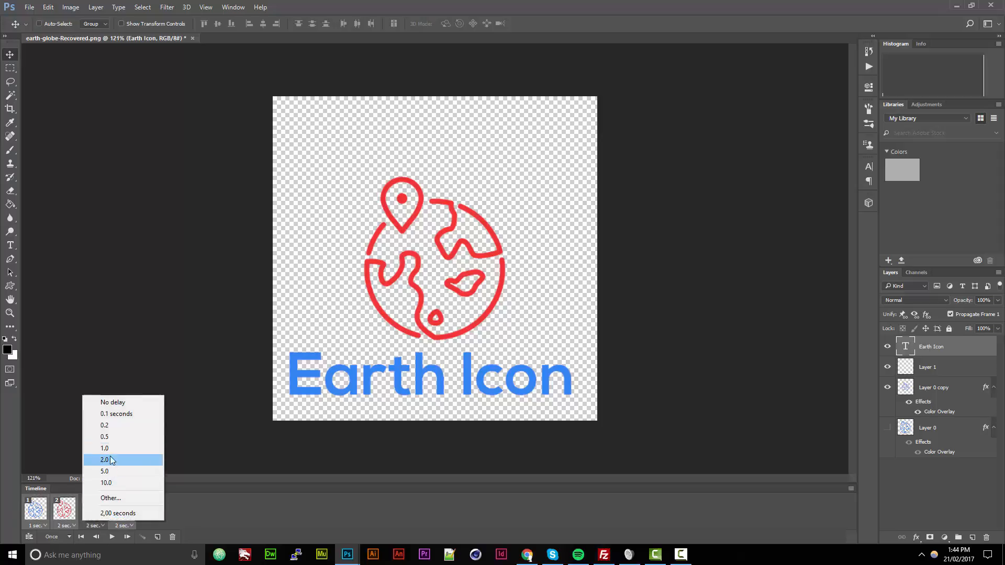
{"action": "left_click", "coordinate": [155, 448]}
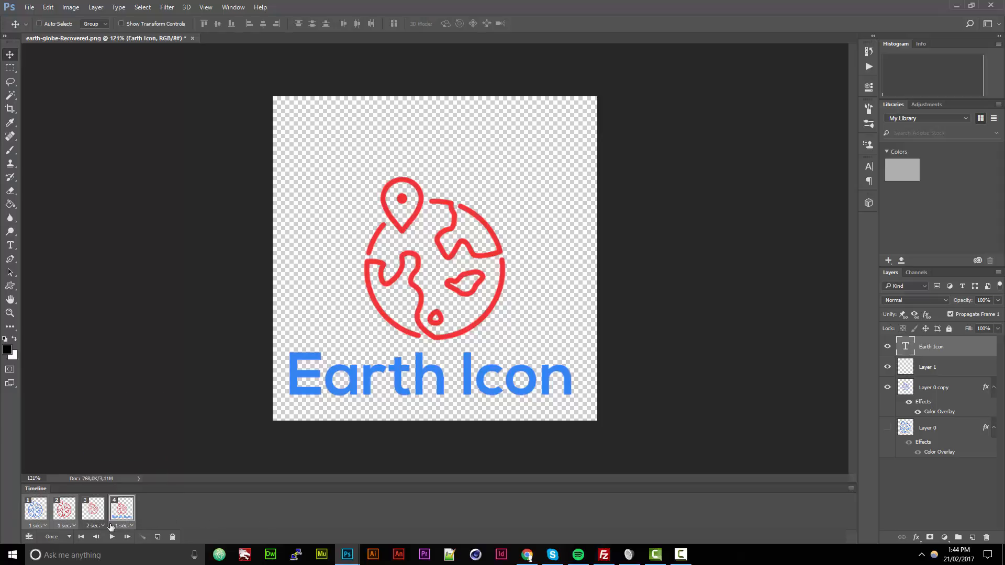
{"action": "left_click", "coordinate": [95, 526]}
{"action": "left_click", "coordinate": [114, 448]}
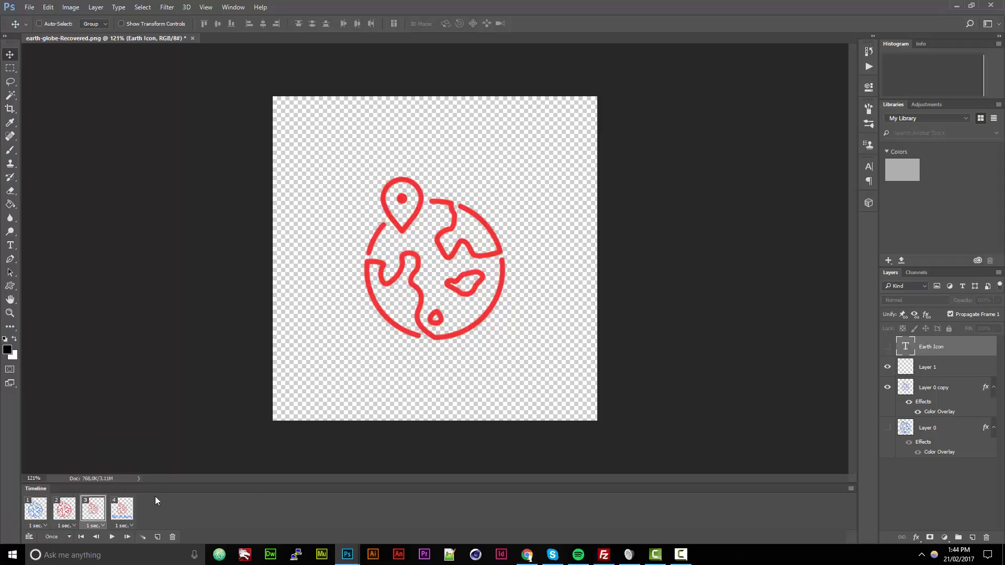
{"action": "left_click", "coordinate": [119, 509]}
{"action": "left_click", "coordinate": [93, 510]}
{"action": "left_click", "coordinate": [38, 508]}
Step: Open the Save for Web (Legacy) export and keep the GIF 128 Dithered preset, GIF format and Optimized preview
{"action": "left_click", "coordinate": [31, 6]}
{"action": "mouse_move", "coordinate": [68, 158]}
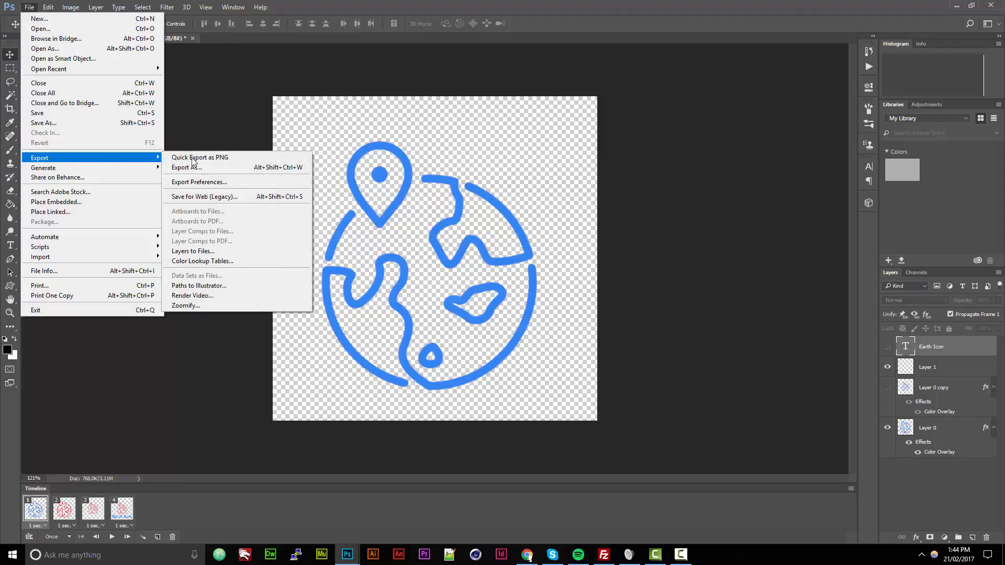
{"action": "left_click", "coordinate": [233, 197]}
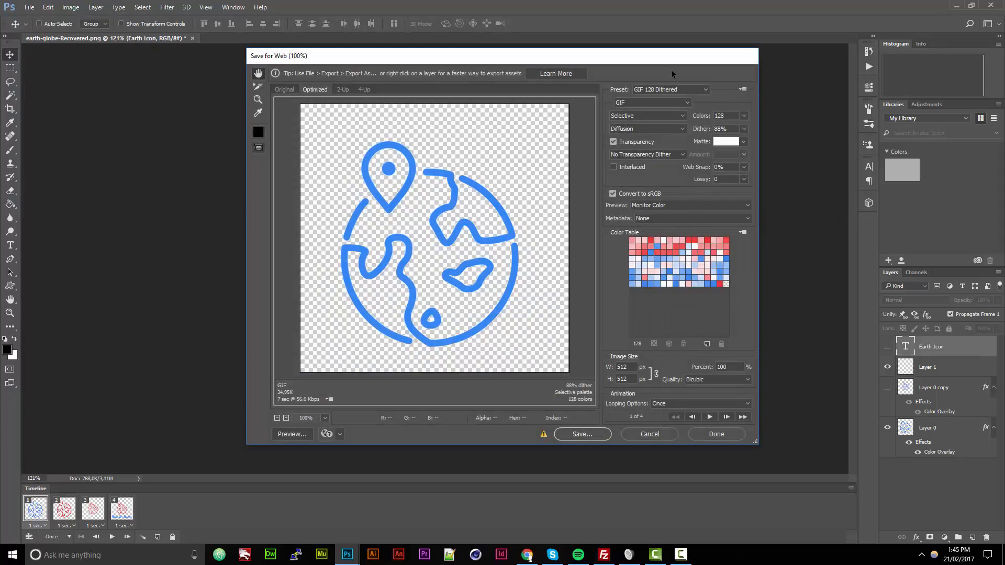
{"action": "left_click", "coordinate": [673, 90]}
{"action": "left_click", "coordinate": [674, 93]}
{"action": "left_click", "coordinate": [666, 91]}
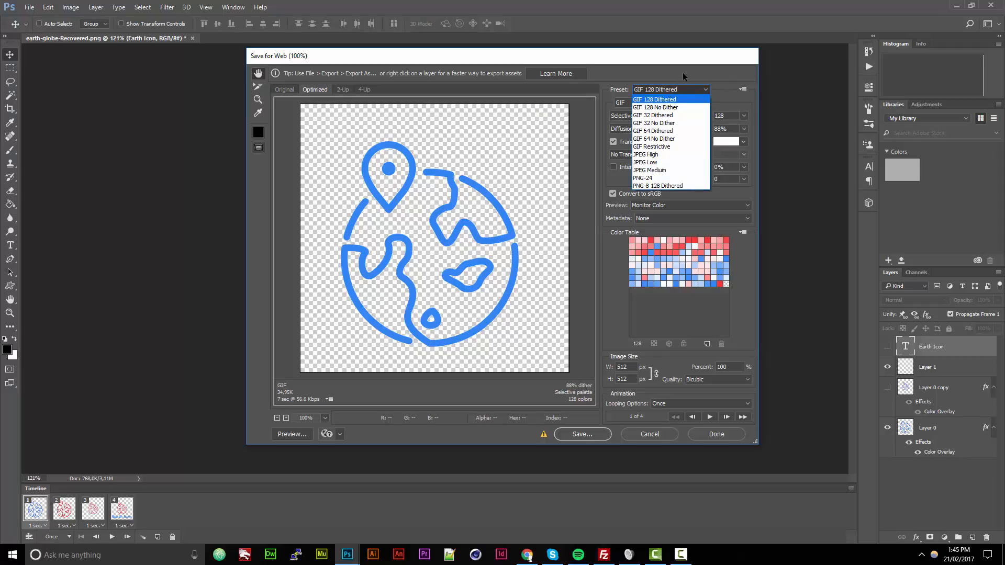
{"action": "left_click", "coordinate": [683, 72]}
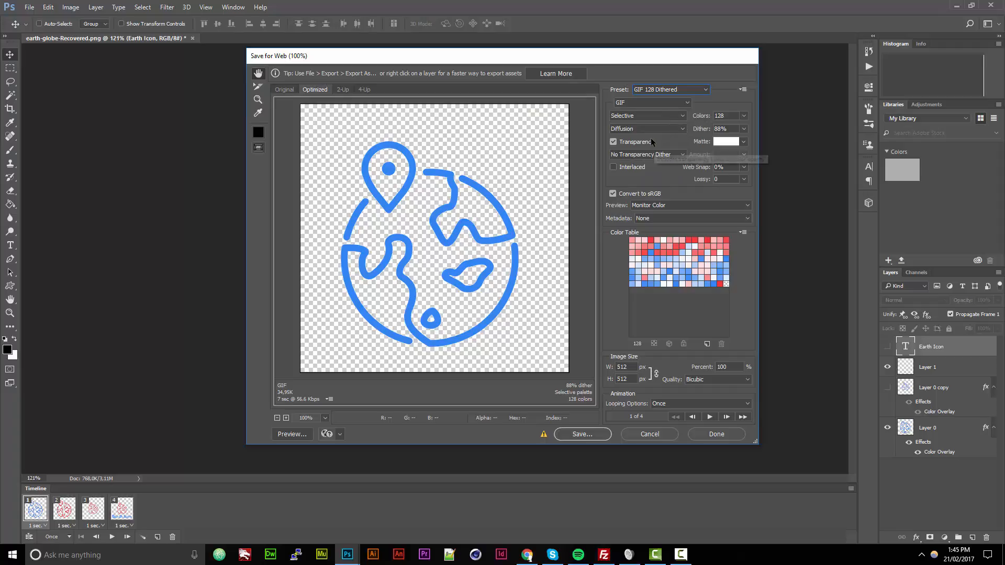
{"action": "left_click", "coordinate": [658, 99]}
{"action": "left_click", "coordinate": [659, 101]}
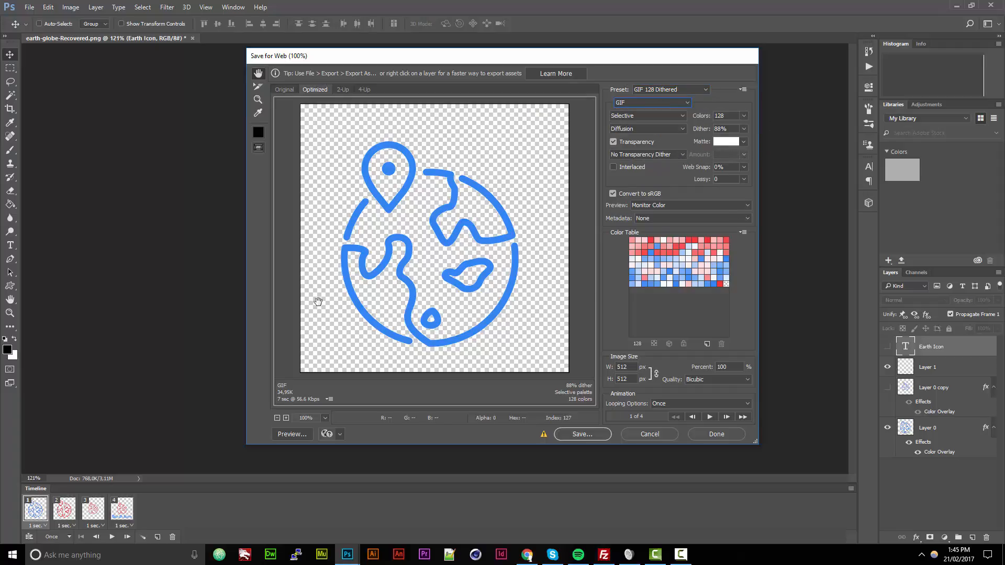
{"action": "left_click", "coordinate": [341, 89]}
{"action": "left_click", "coordinate": [315, 89]}
Step: Save the optimized GIF to the Desktop as earth-globe-Recovered.gif
{"action": "left_click", "coordinate": [582, 435]}
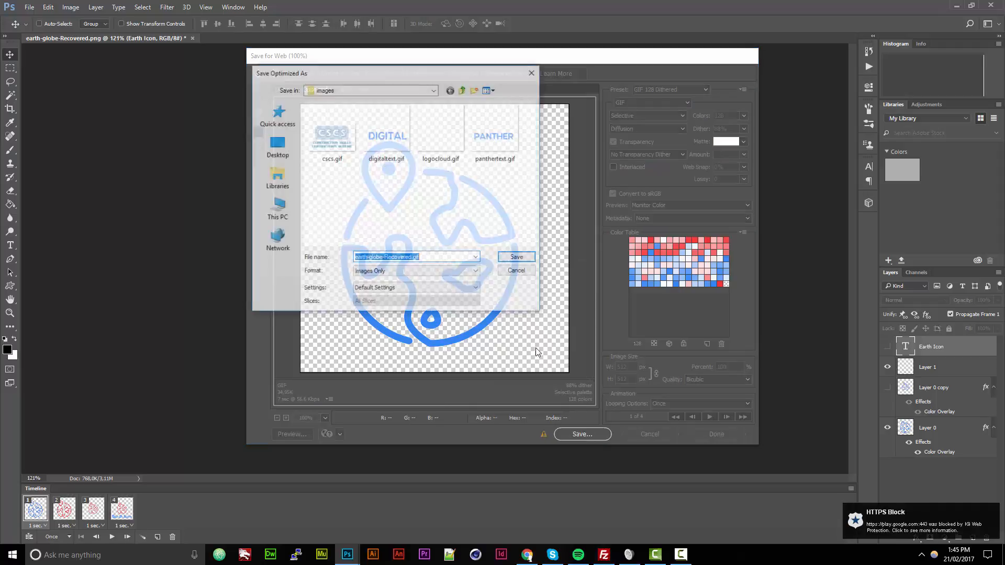
{"action": "left_click", "coordinate": [277, 147]}
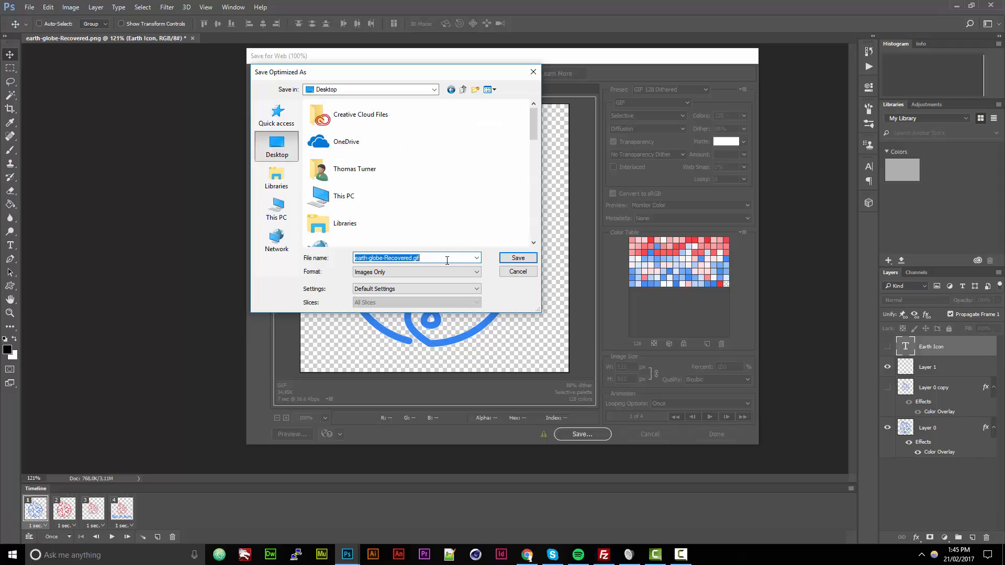
{"action": "left_click", "coordinate": [526, 258]}
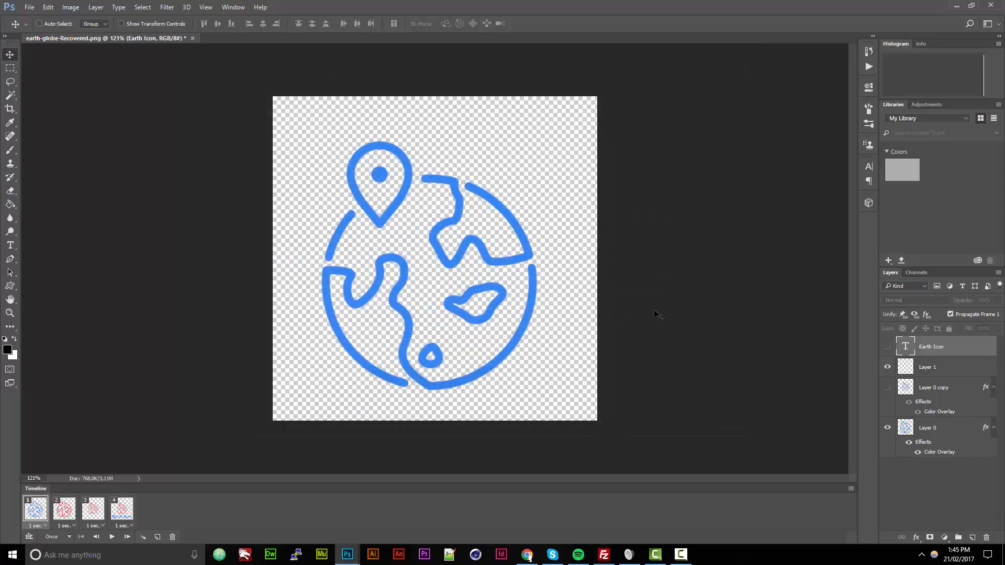
Step: View the exported earth-globe-Recovered.gif from the desktop in Photos to check the animation, and return to Photoshop
{"action": "left_click", "coordinate": [956, 5]}
{"action": "left_click_drag", "start_coordinate": [138, 36], "coordinate": [729, 55]}
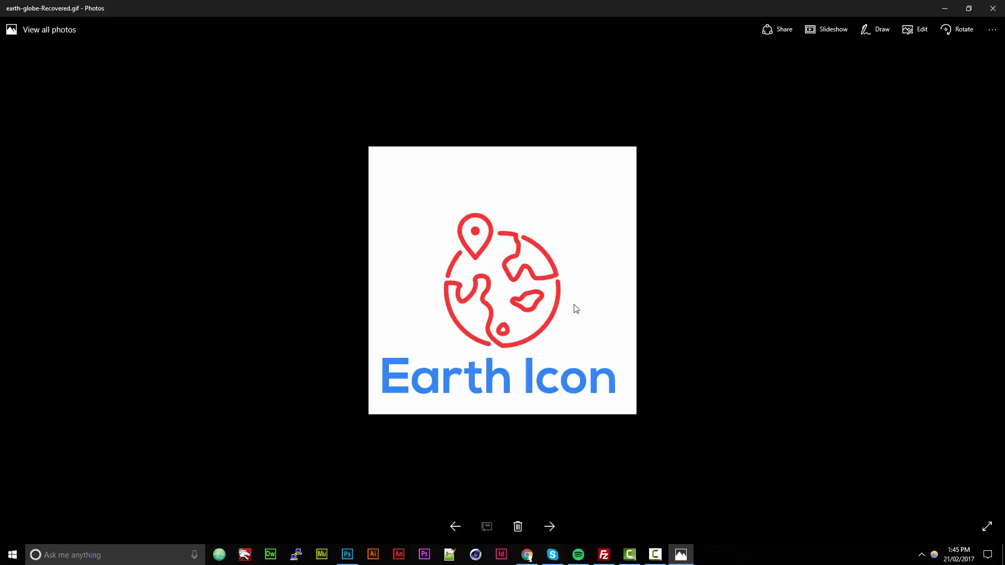
{"action": "left_click", "coordinate": [347, 554]}
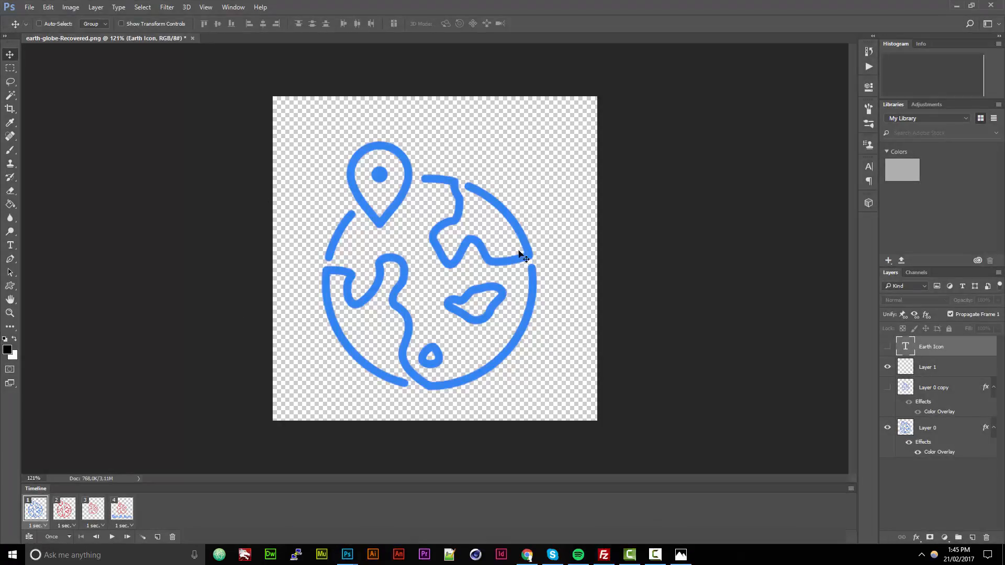